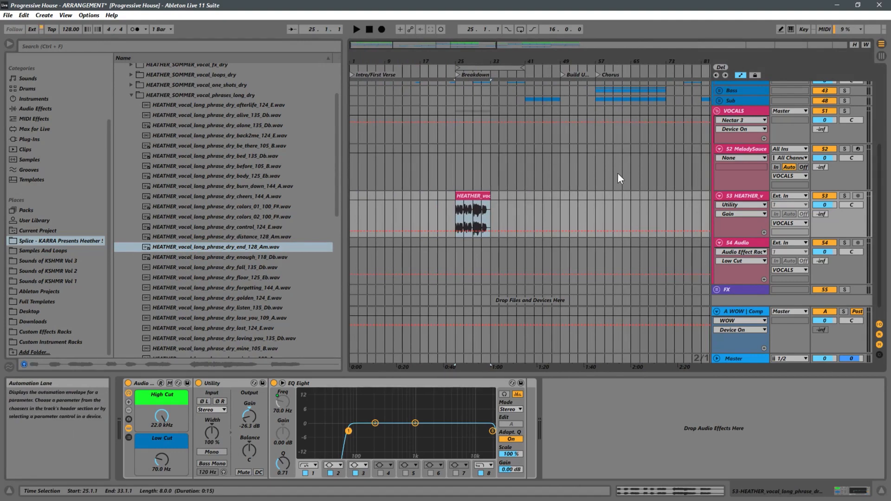
# Step: Play back the beginning of the dry vocal clip from bar 25, at the start of the Breakdown
pyautogui.moveTo(478, 68); pyautogui.dragTo(479, 74)
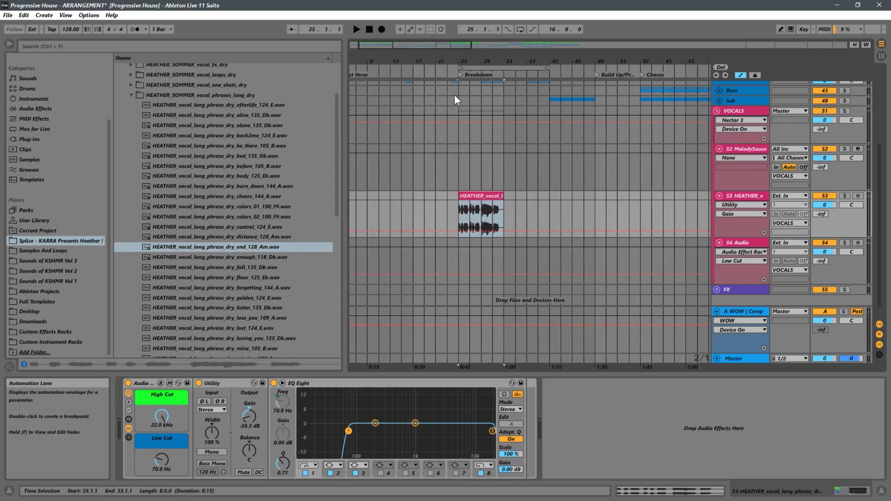
pyautogui.moveTo(461, 61); pyautogui.dragTo(480, 56)
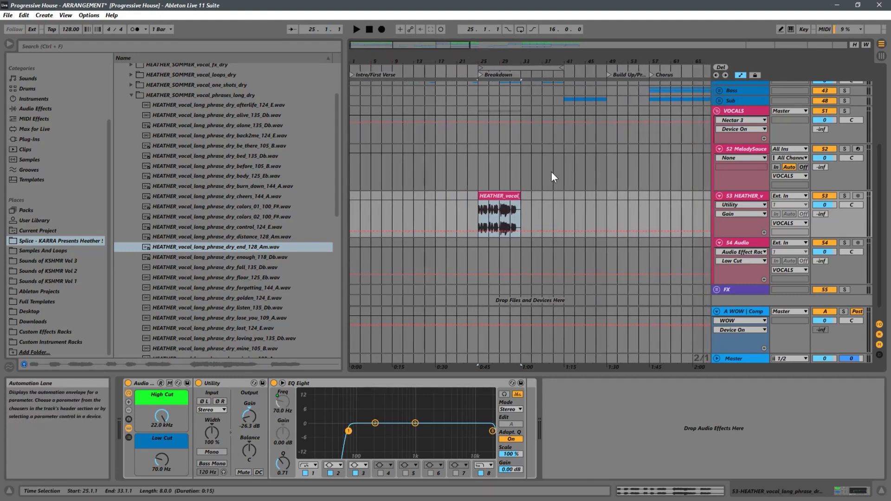
pyautogui.scroll(3, 550, 171)
pyautogui.scroll(-4, 550, 170)
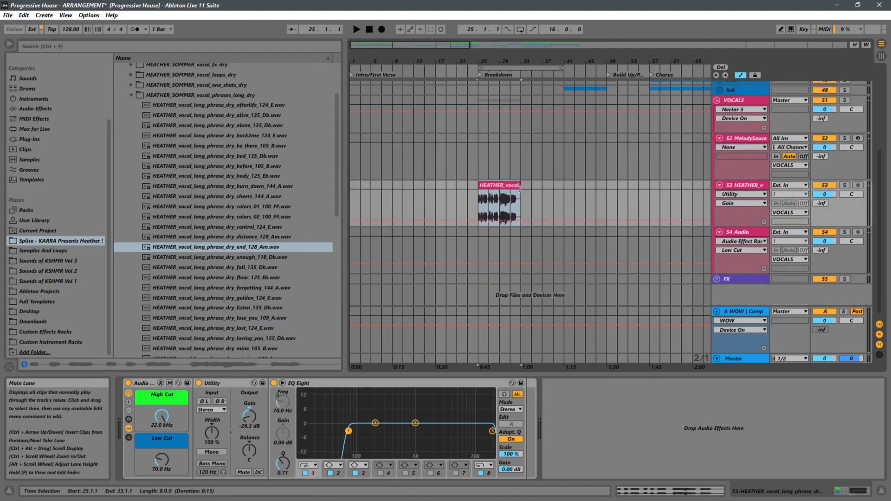
pyautogui.click(478, 197)
pyautogui.press('space')
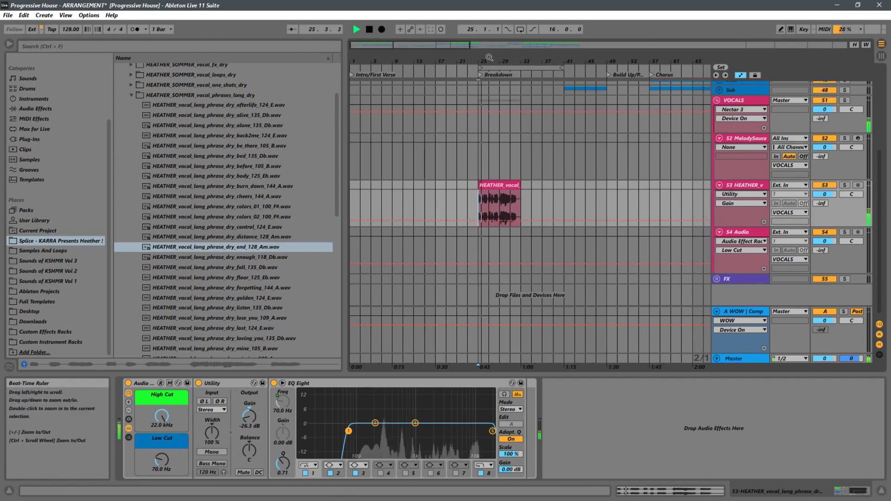
pyautogui.moveTo(489, 58); pyautogui.dragTo(472, 143)
pyautogui.press('space')
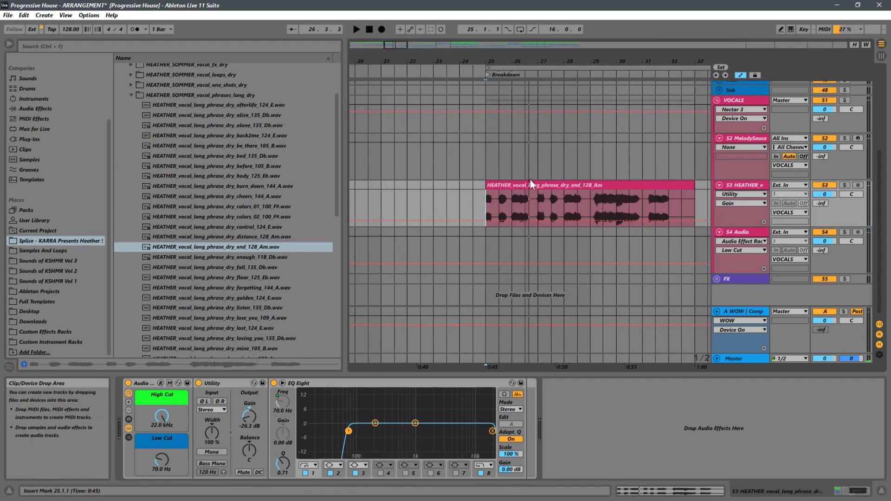
# Step: Check the selected key and the available key options in the MelodySauce plug-in on track 52
pyautogui.scroll(2, 646, 186)
pyautogui.click(731, 181)
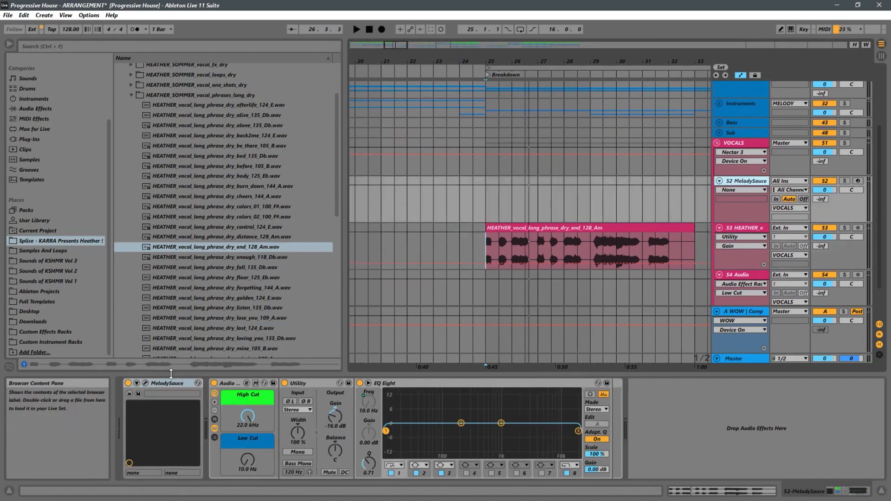
pyautogui.click(145, 383)
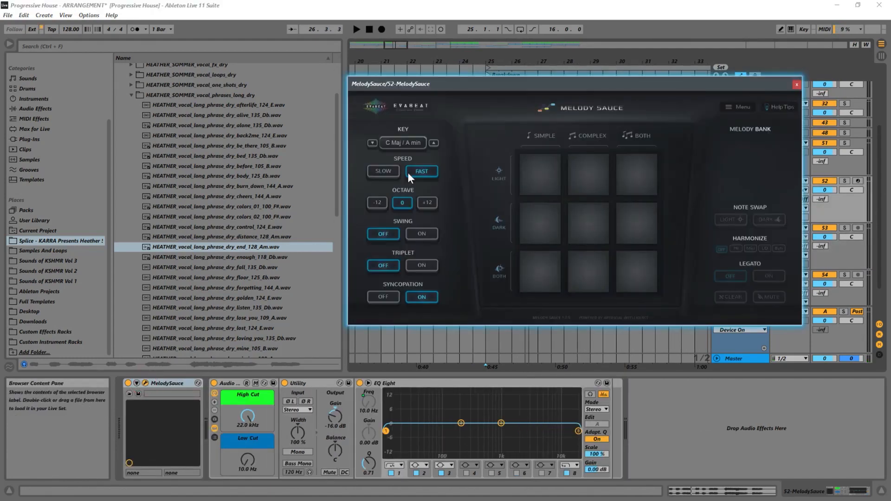
pyautogui.click(411, 142)
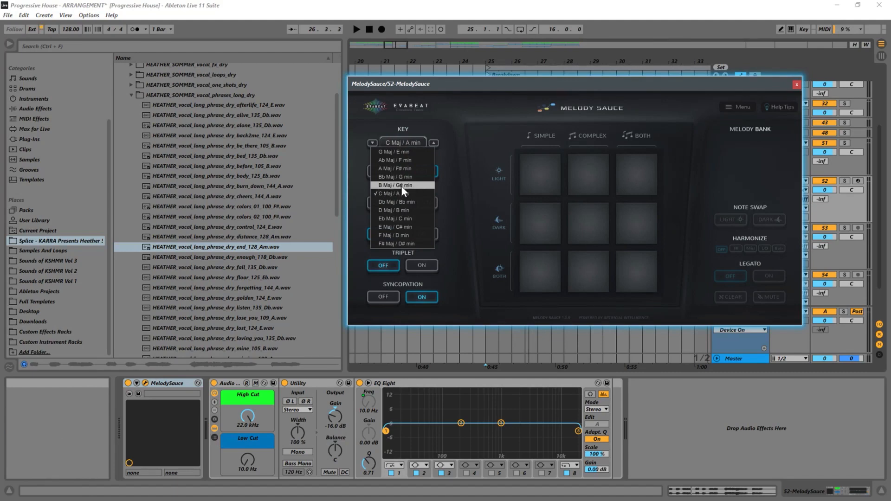
pyautogui.click(795, 86)
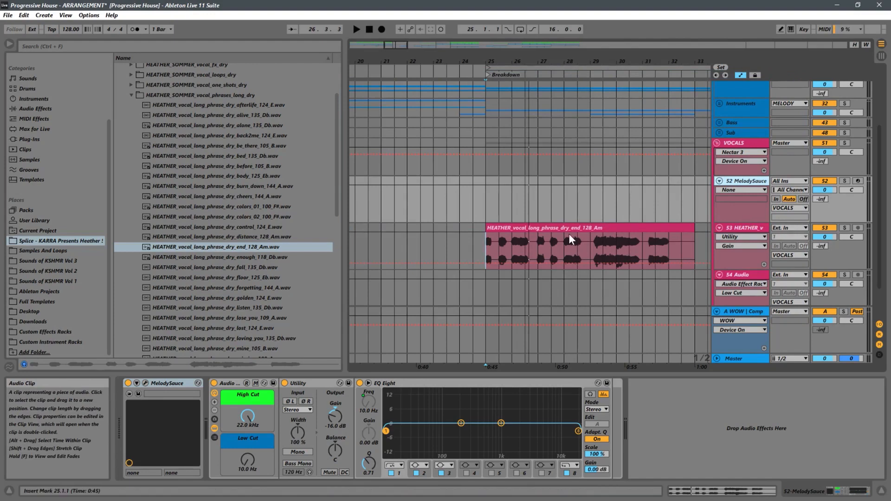
# Step: Warp the vocal clip in the Breakdown with the Complex Pro mode and transpose it by -1 semitone
pyautogui.click(608, 229)
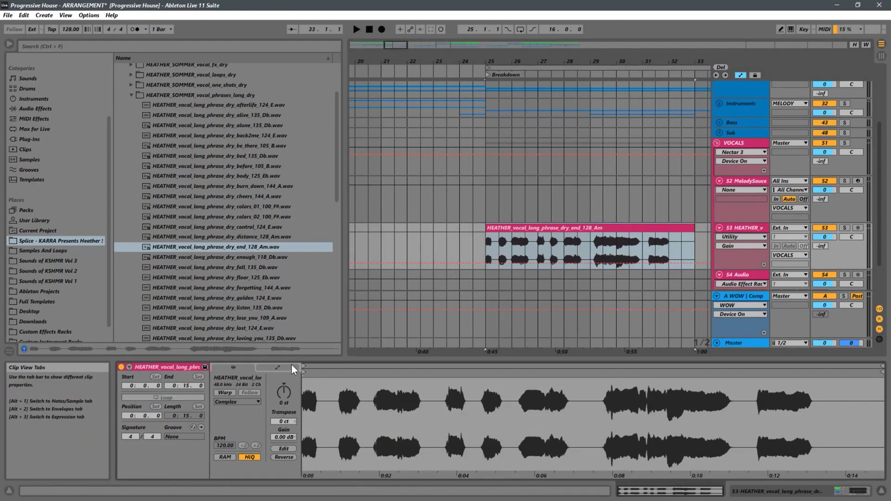
pyautogui.click(232, 392)
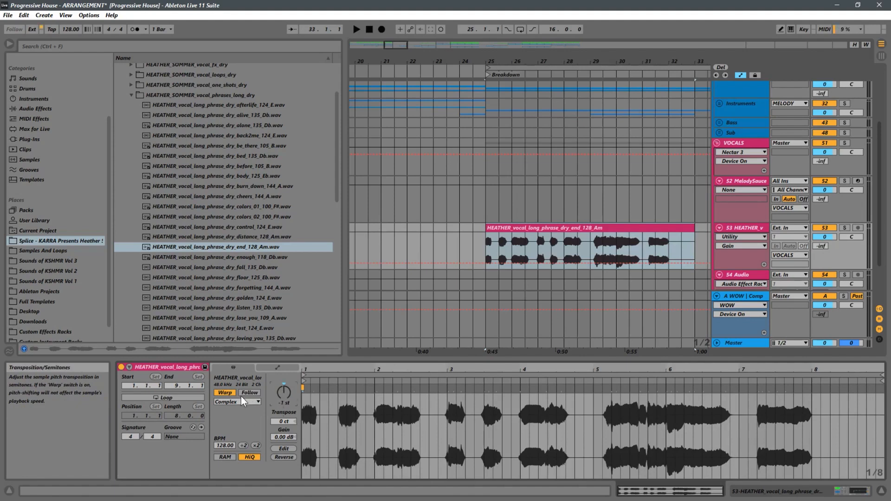
pyautogui.click(227, 402)
pyautogui.click(235, 450)
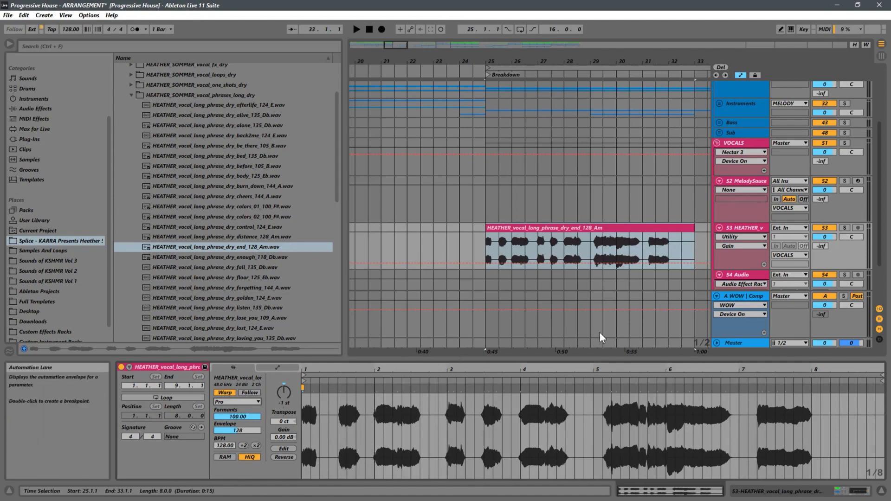
# Step: Play the transposed vocal clip from bar 25 to hear it with the Breakdown instruments
pyautogui.click(486, 246)
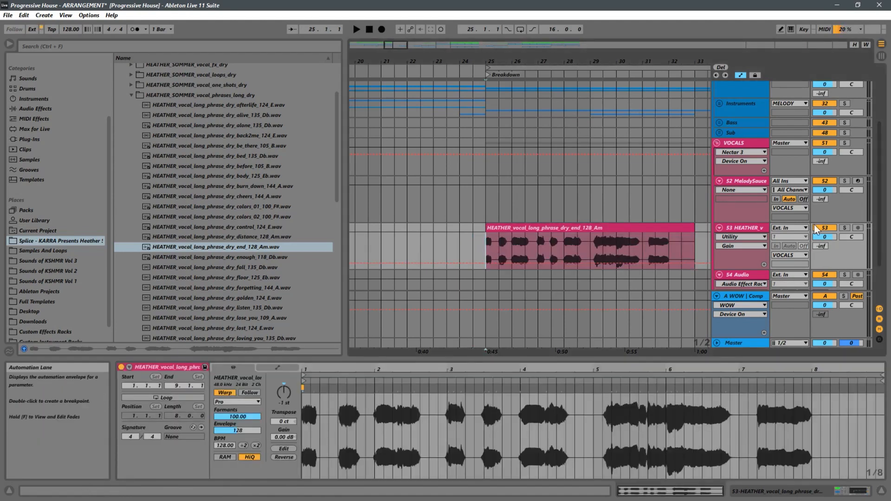
pyautogui.press('space')
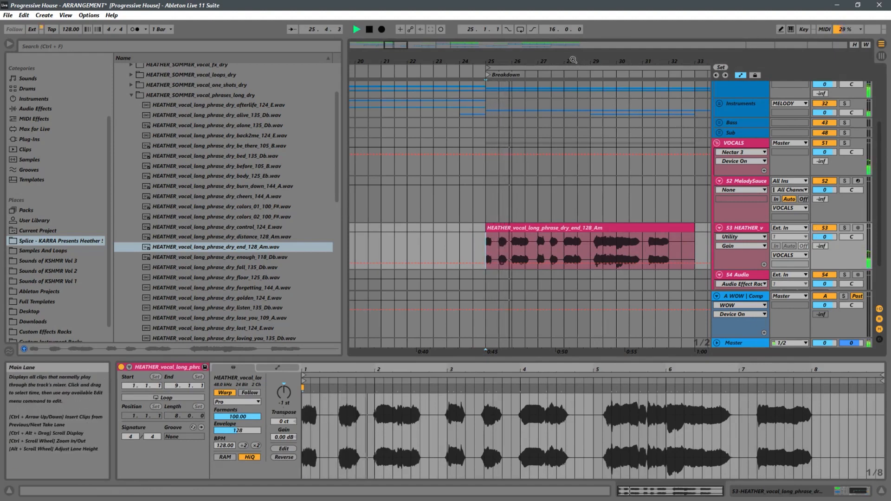
pyautogui.moveTo(570, 60); pyautogui.dragTo(509, 71)
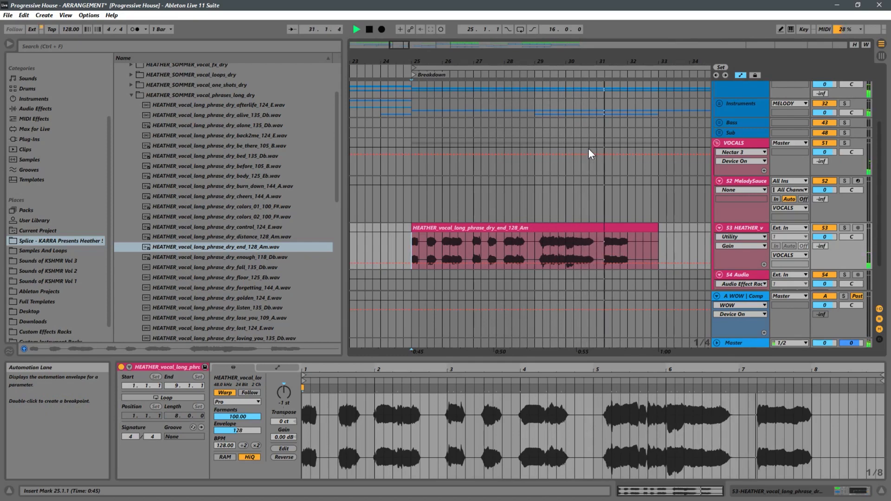
pyautogui.press('space')
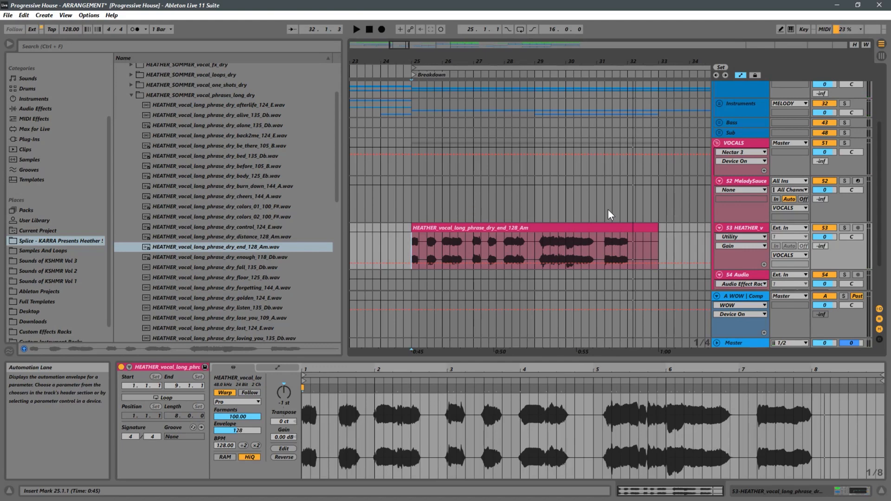
pyautogui.moveTo(414, 60); pyautogui.dragTo(413, 51)
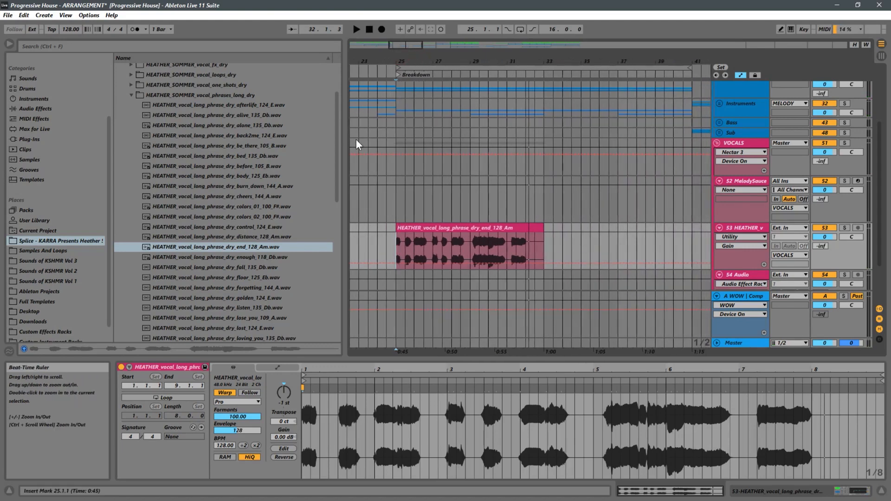
pyautogui.moveTo(344, 143); pyautogui.dragTo(295, 144)
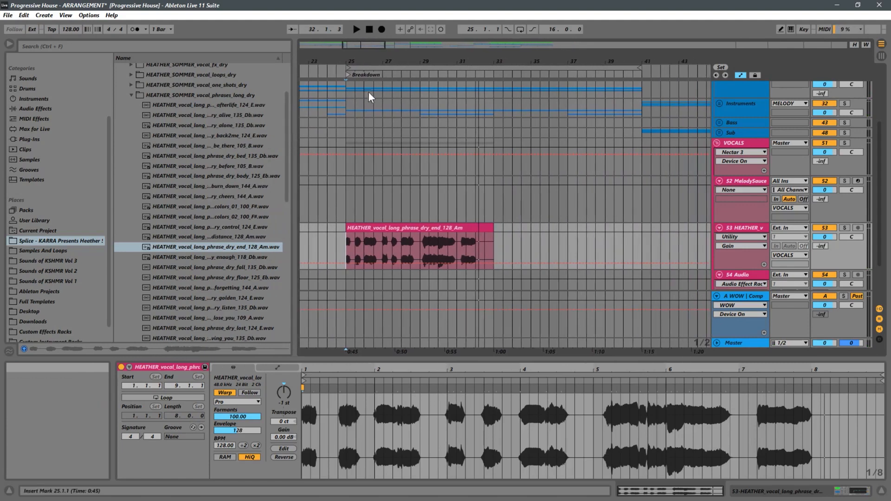
pyautogui.moveTo(355, 62); pyautogui.dragTo(404, 74)
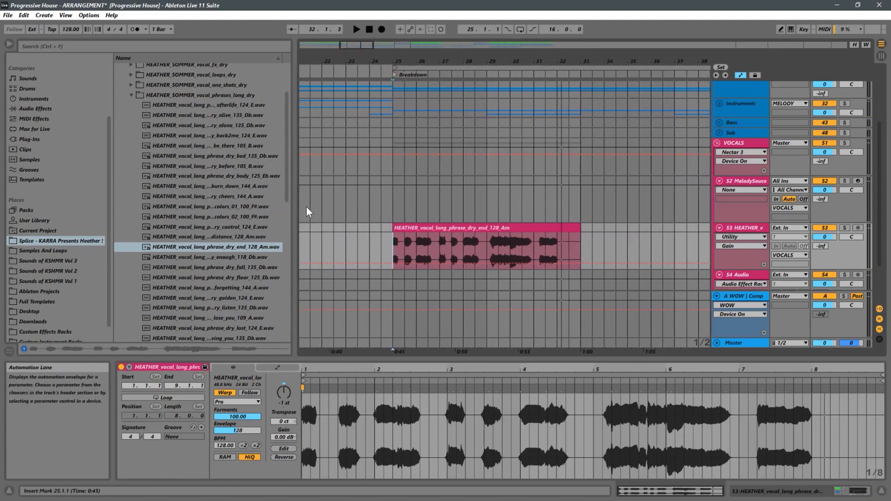
pyautogui.moveTo(294, 207); pyautogui.dragTo(329, 214)
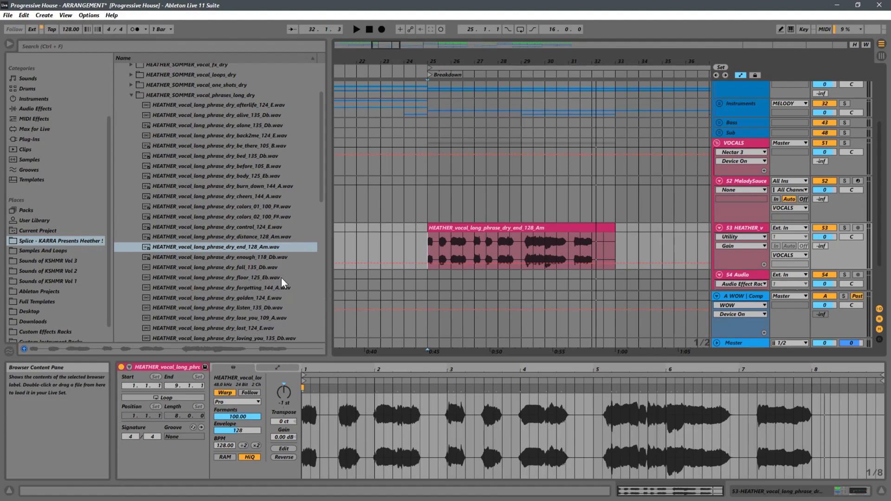
pyautogui.click(428, 246)
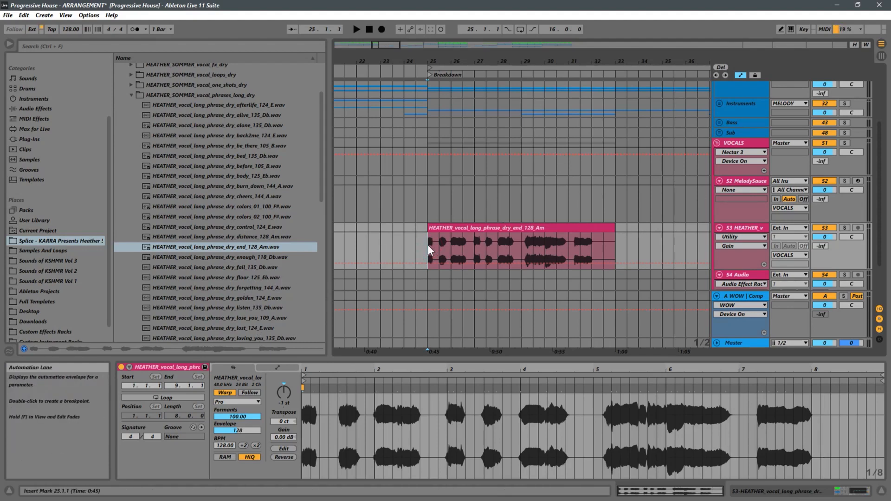
# Step: Audition the dry long vocal phrases golden_124_E, listen_135_Db, missing_109_A, mountains_109_A, oolala_144_A and pocket_105_B from the Splice sample folder
pyautogui.moveTo(324, 136); pyautogui.dragTo(332, 172)
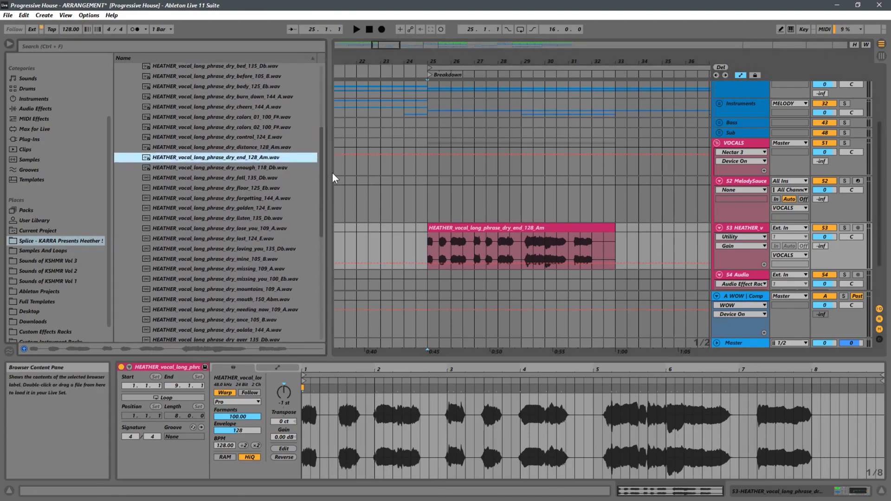
pyautogui.click(241, 214)
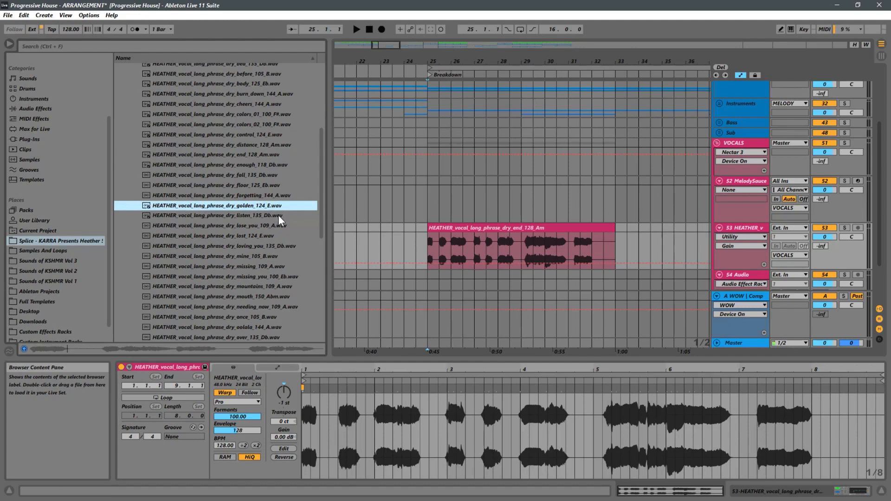
pyautogui.click(275, 218)
pyautogui.click(278, 268)
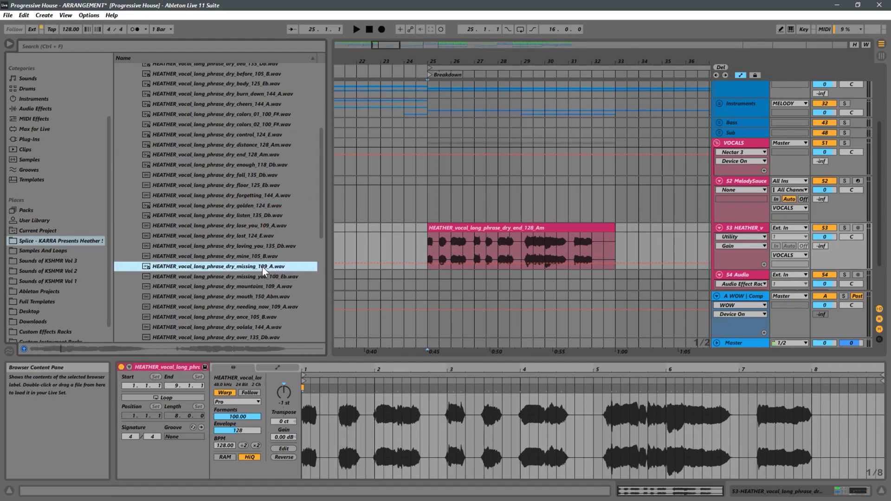
pyautogui.scroll(-2, 280, 266)
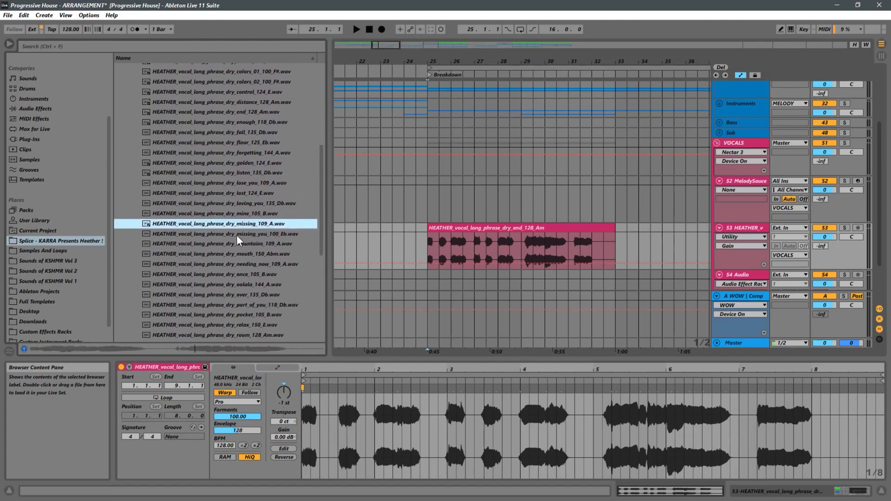
pyautogui.click(275, 242)
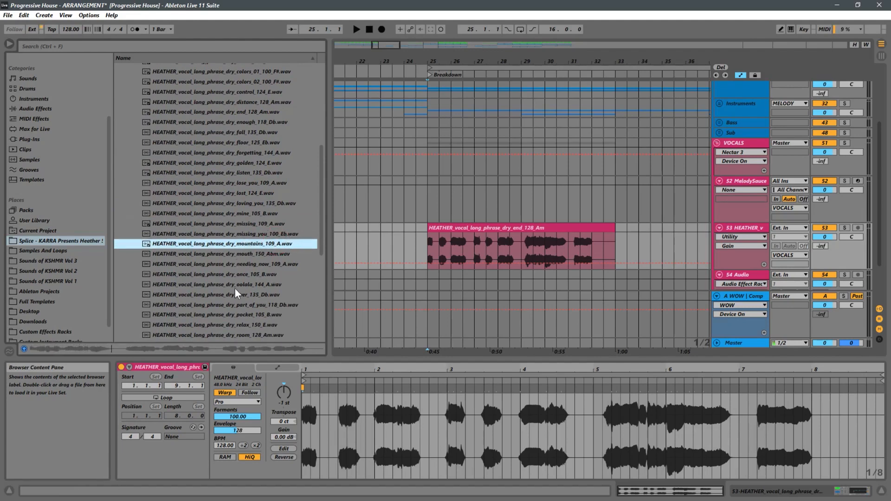
pyautogui.click(277, 283)
pyautogui.scroll(-2, 288, 281)
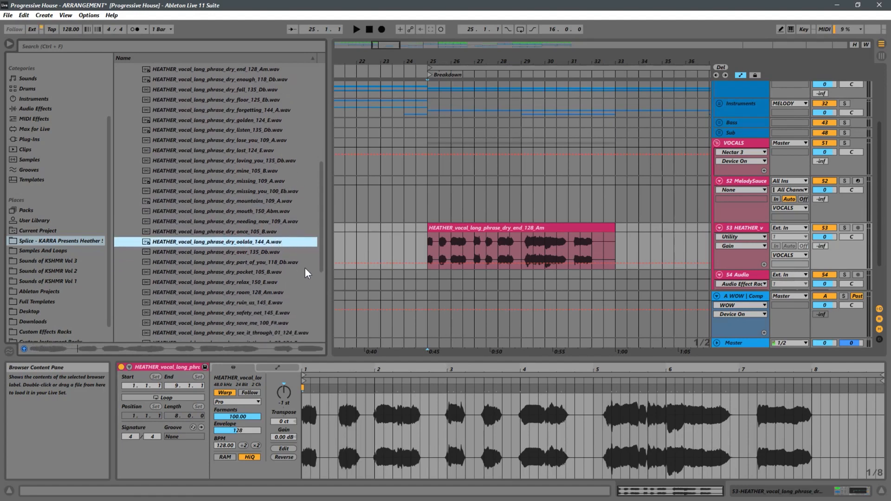
pyautogui.click(247, 273)
pyautogui.scroll(-3, 247, 274)
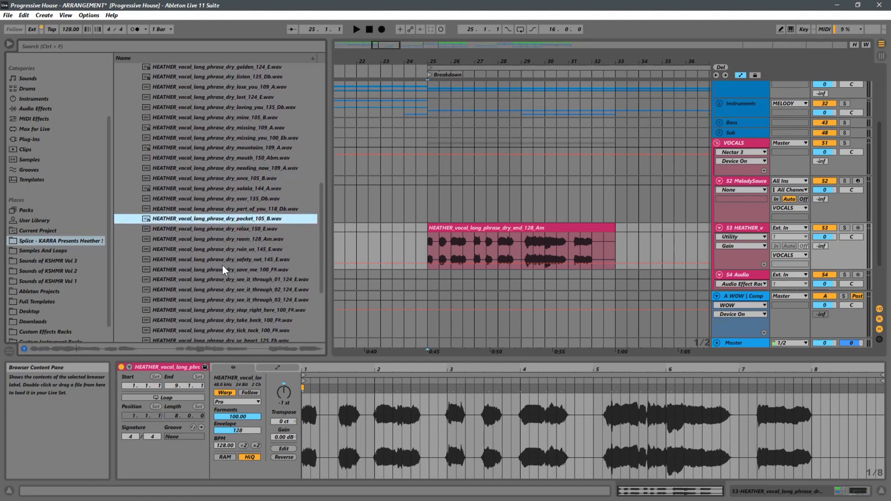
# Step: Audition the dry long vocal phrases room_128_Am, ruin_us_145_E, ur_heart_125_Eb, waiting_125_Eb and war_144_A
pyautogui.click(267, 238)
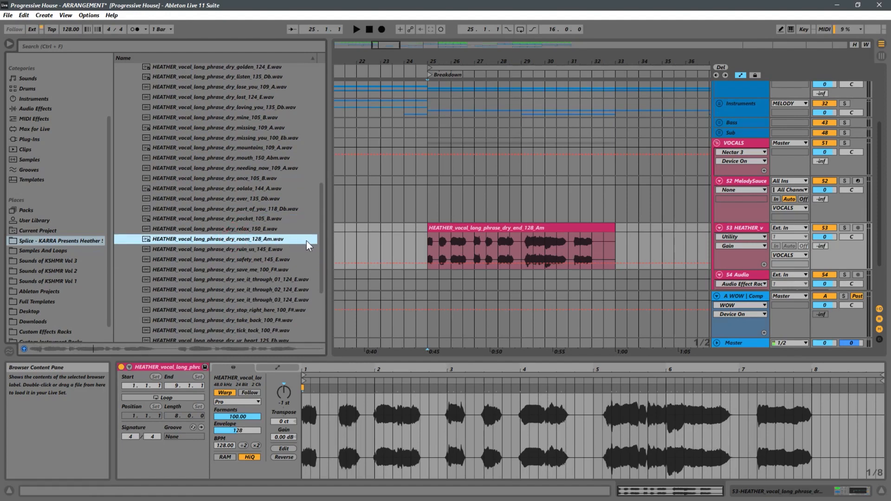
pyautogui.click(271, 251)
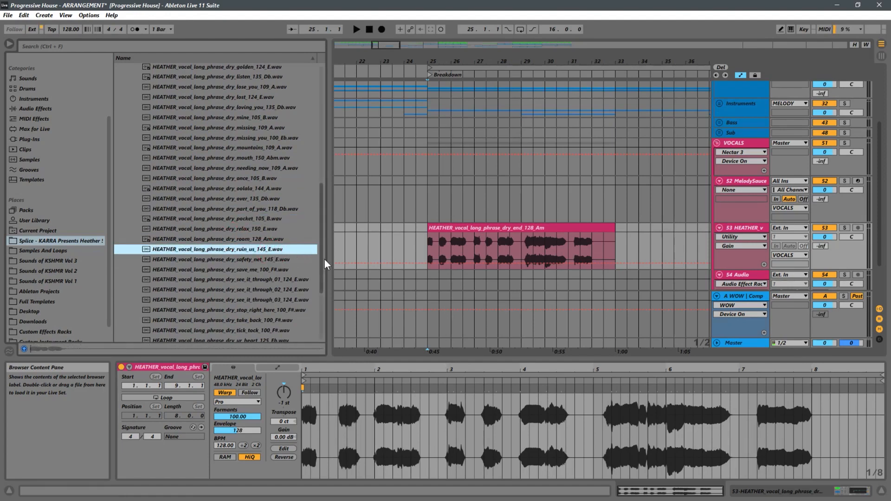
pyautogui.scroll(-4, 322, 260)
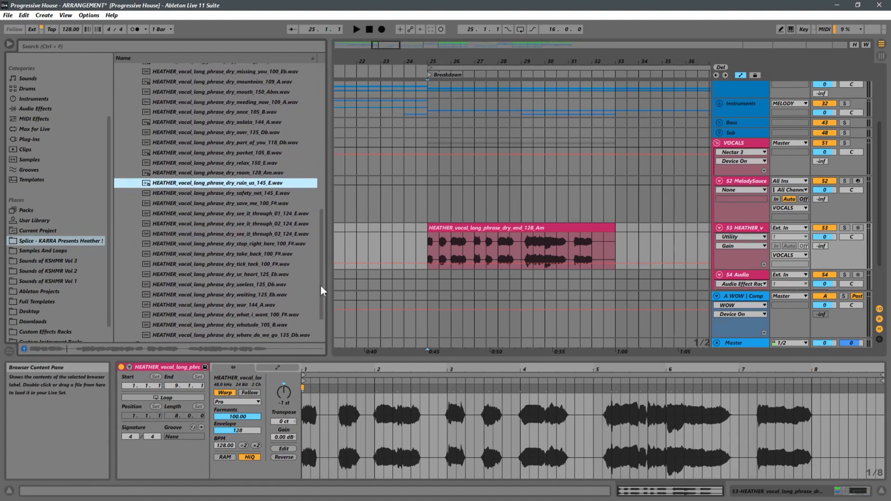
pyautogui.click(265, 274)
pyautogui.scroll(-2, 262, 278)
pyautogui.scroll(-1, 260, 281)
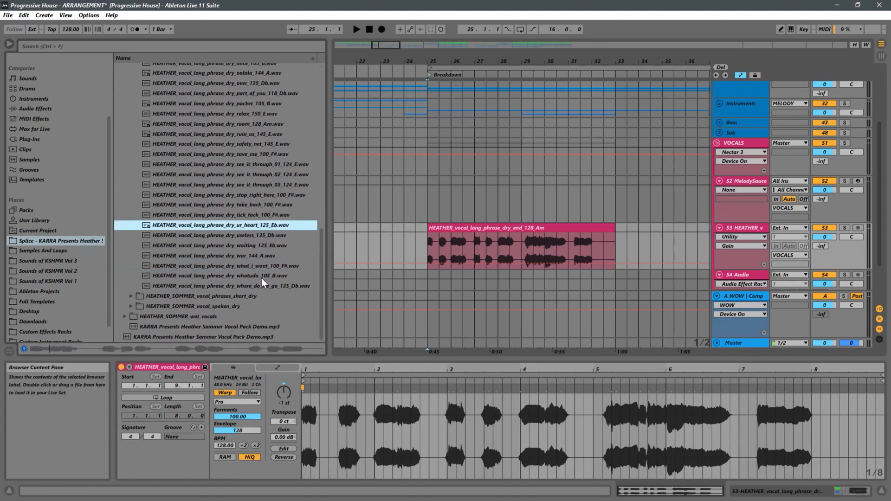
pyautogui.click(293, 255)
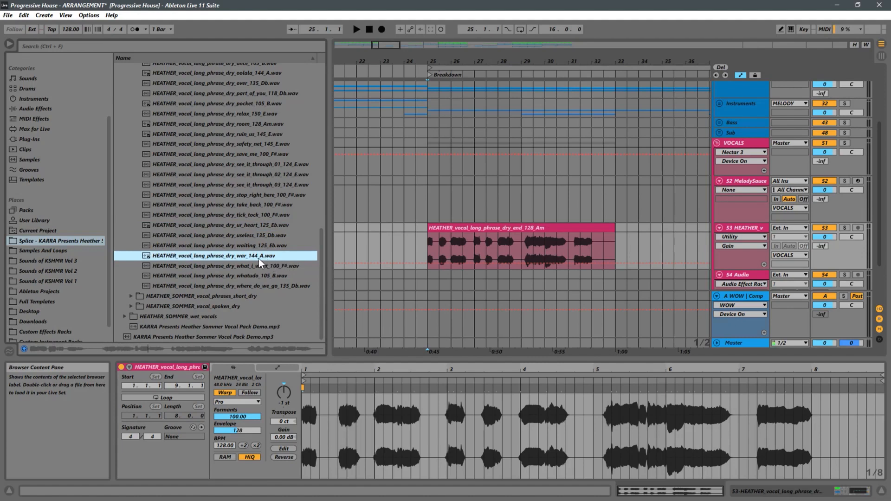
pyautogui.click(261, 243)
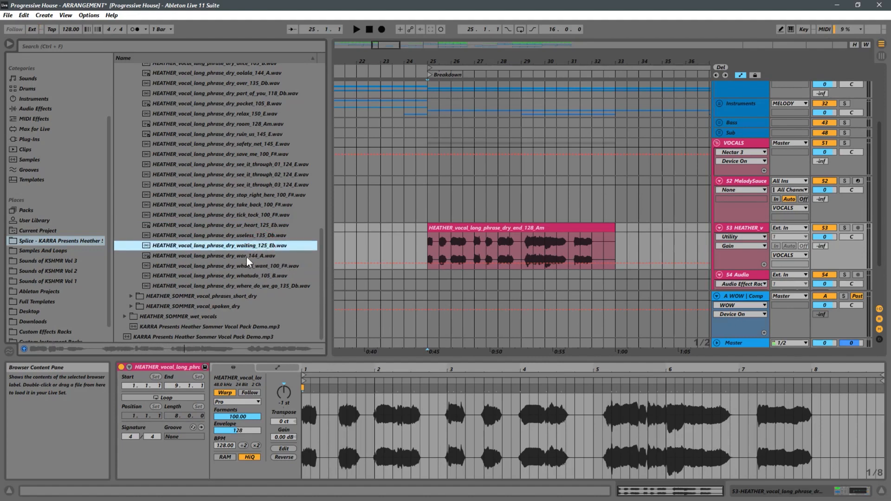
pyautogui.click(243, 257)
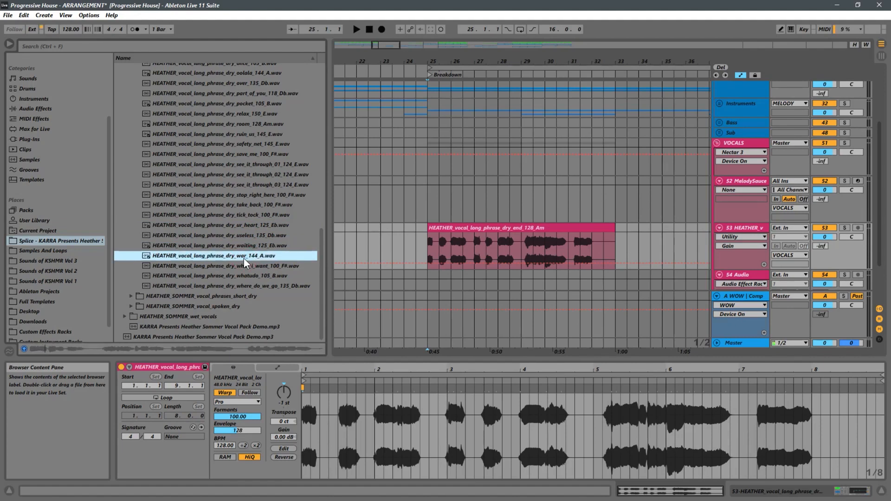
# Step: Audition the dry long vocal phrases whatudo_105_B, where_do_we_go_135_Db, colors_02_100_F# and control_124_E
pyautogui.click(264, 276)
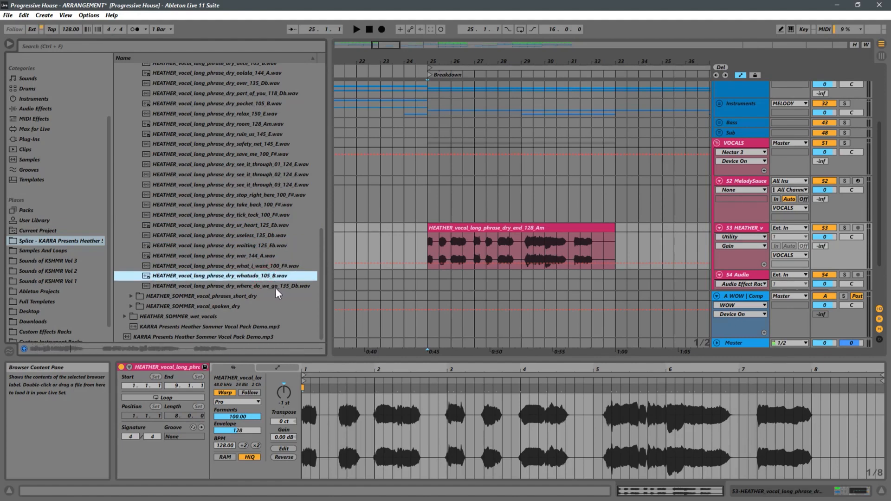
pyautogui.click(276, 288)
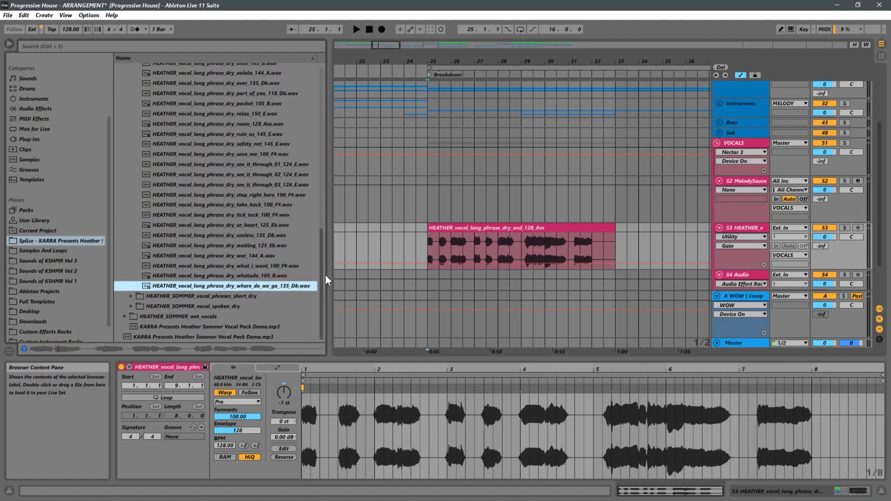
pyautogui.moveTo(322, 269); pyautogui.dragTo(333, 151)
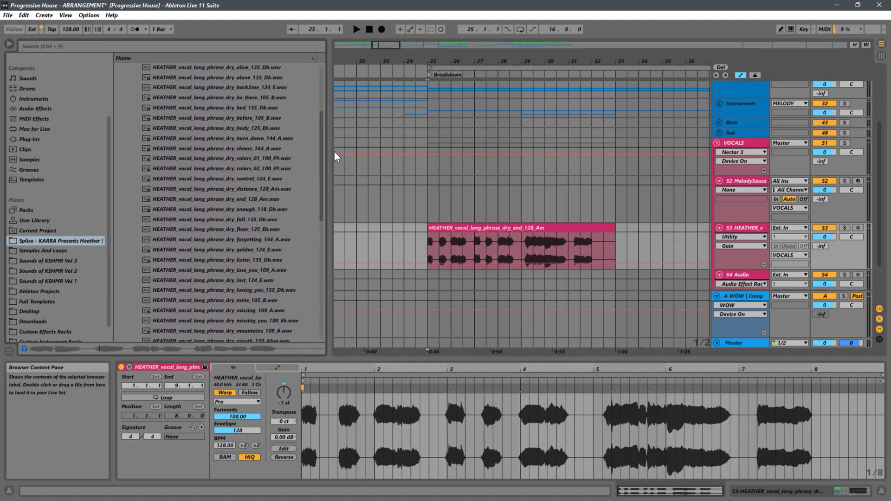
pyautogui.click(257, 168)
pyautogui.scroll(5, 322, 156)
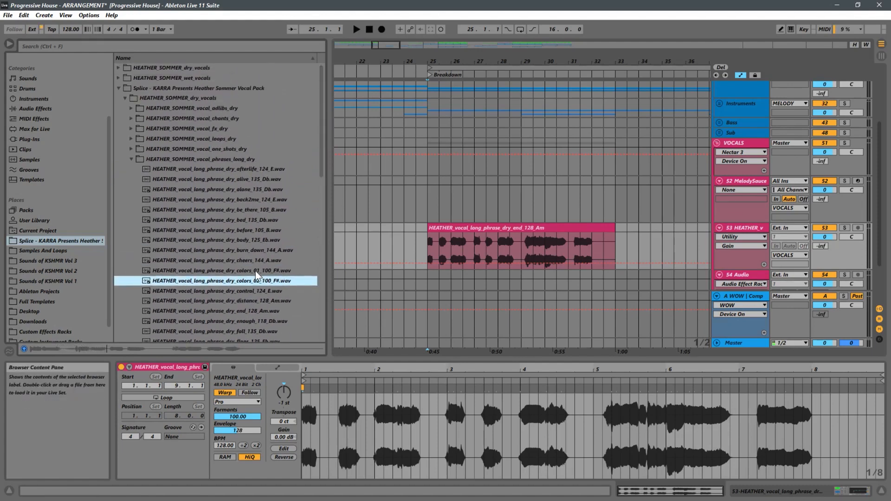
pyautogui.click(252, 295)
pyautogui.scroll(-3, 277, 286)
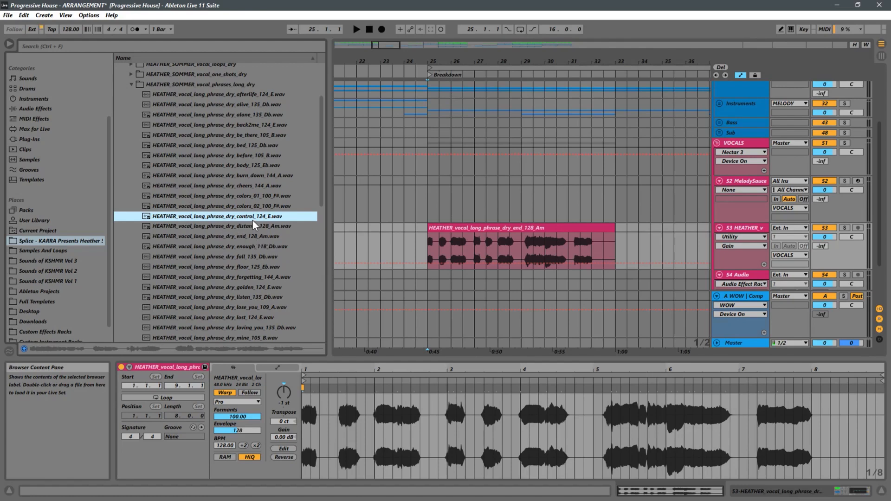
# Step: Place the control_124_E vocal sample on the vocal track at bar 33, directly after the end_128_Am clip
pyautogui.moveTo(252, 220); pyautogui.dragTo(622, 244)
pyautogui.click(682, 227)
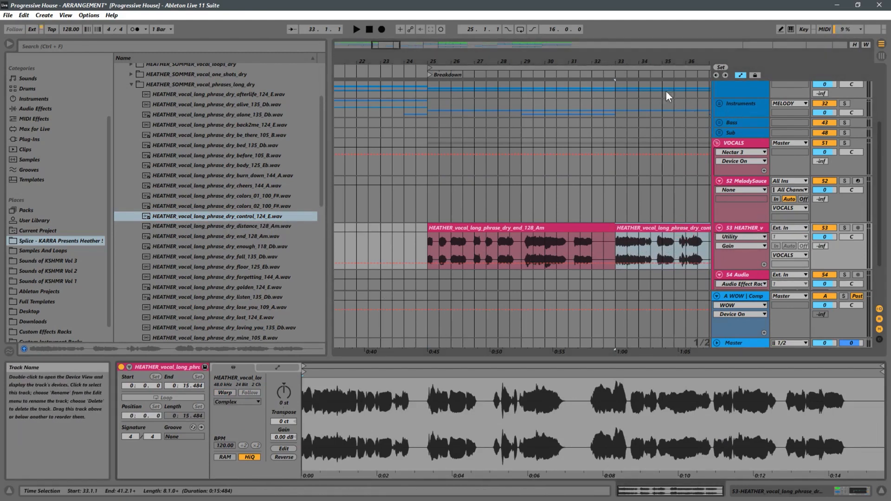
pyautogui.moveTo(662, 58); pyautogui.dragTo(502, 132)
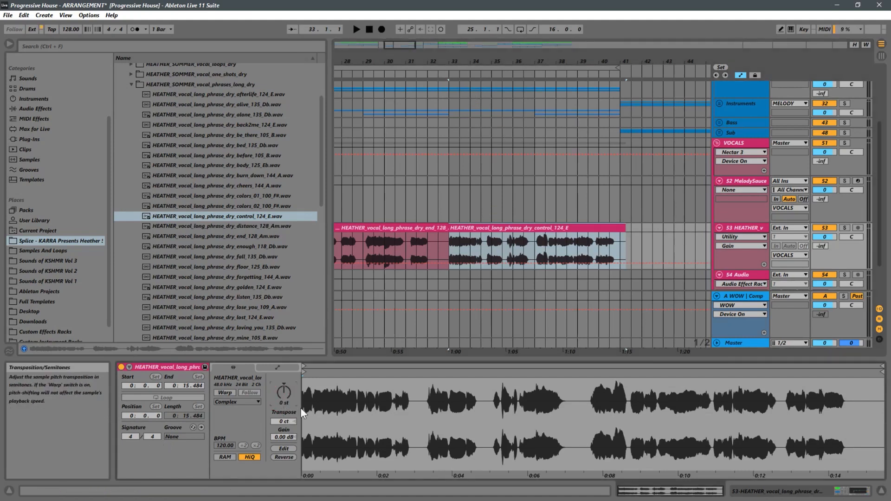
# Step: Try transposing the unwarped control_124_E clip by 7 semitones, undo it, and switch warping on and off again
pyautogui.write('7')
pyautogui.press('Return')
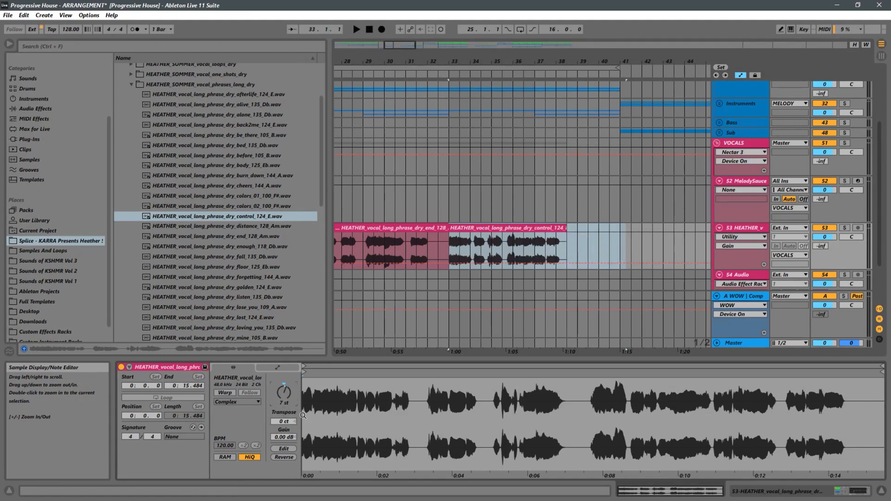
pyautogui.hotkey('ctrl', 'z')
pyautogui.click(226, 393)
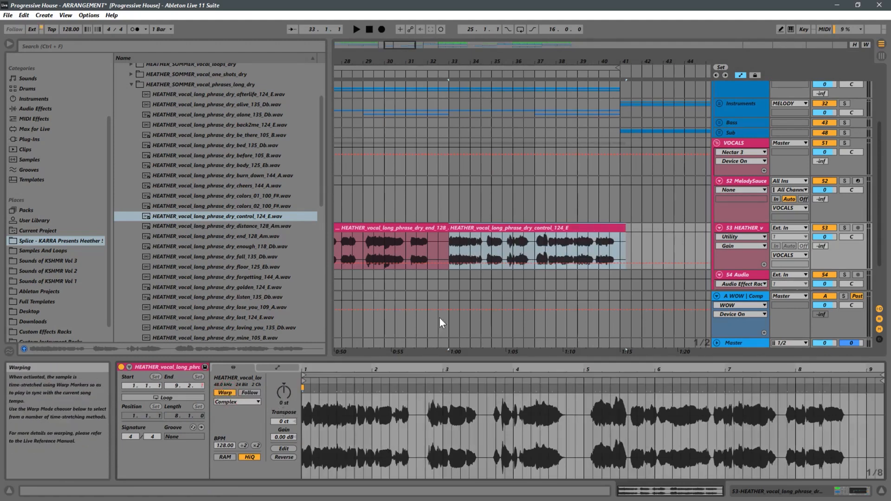
pyautogui.click(226, 392)
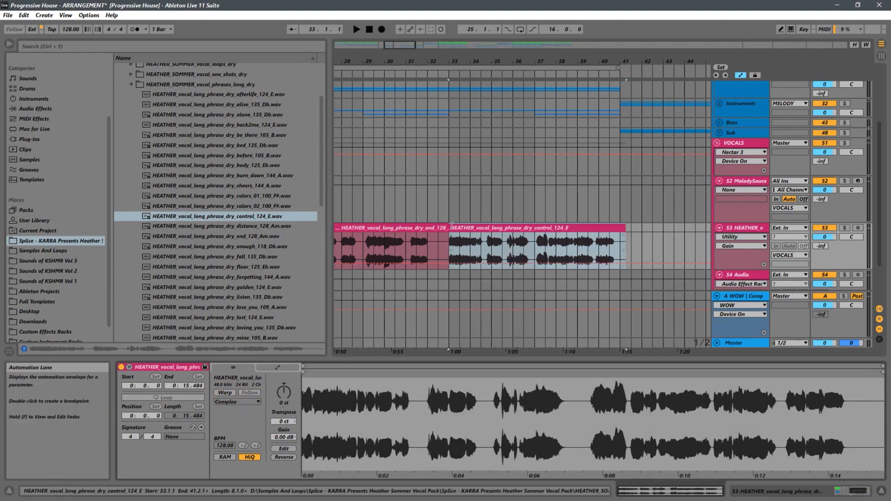
# Step: Warp the control_124_E clip in Complex Pro mode with a 7-semitone transposition and play it from bar 33
pyautogui.click(225, 393)
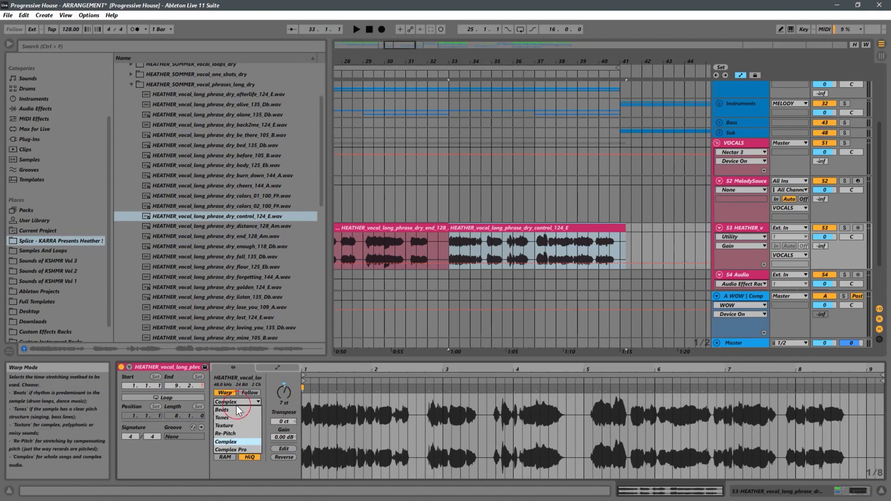
pyautogui.click(238, 450)
pyautogui.click(450, 240)
pyautogui.press('space')
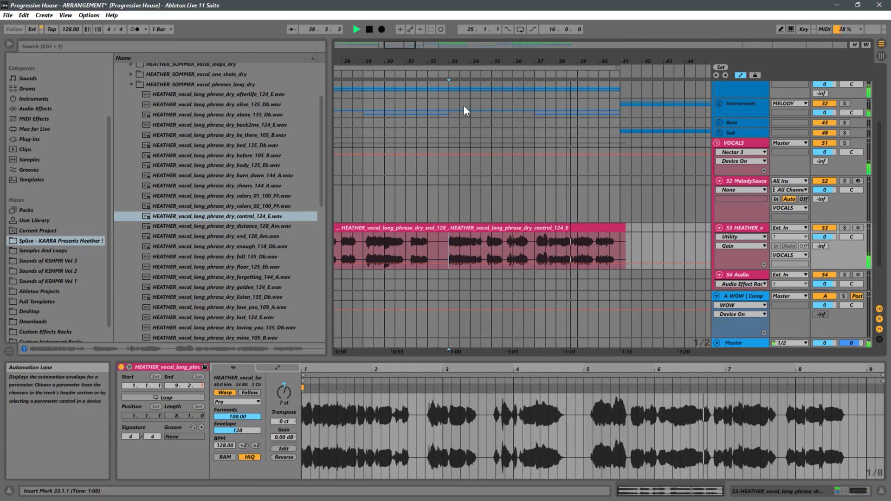
pyautogui.moveTo(462, 62); pyautogui.dragTo(559, 58)
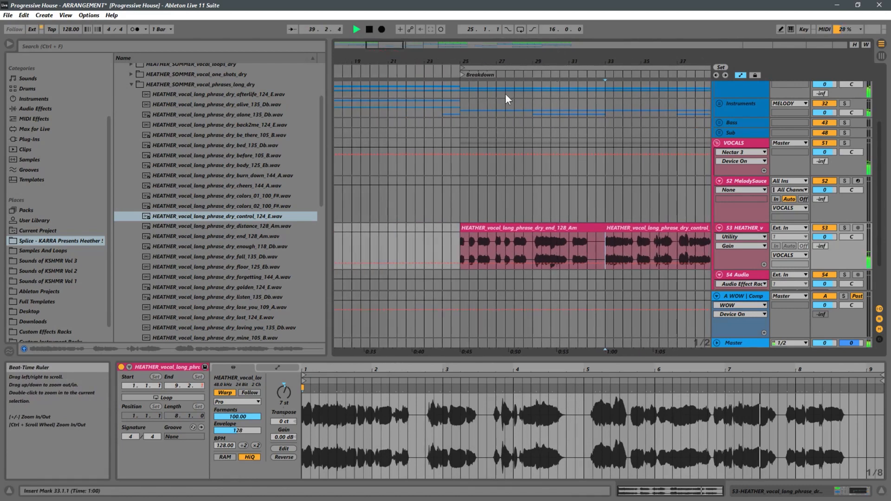
# Step: Open the vocal track's effects and set the Utility gain to -20.2 dB during playback
pyautogui.doubleClick(743, 228)
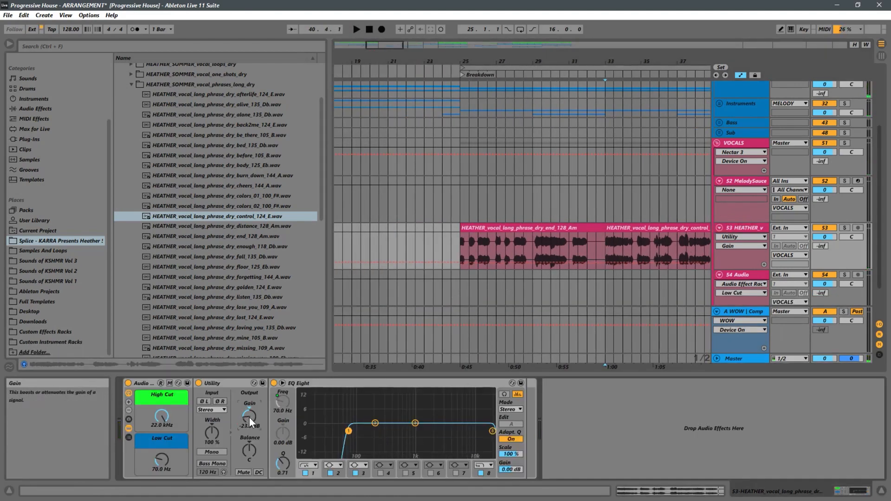
pyautogui.press('space')
pyautogui.moveTo(250, 417); pyautogui.dragTo(250, 417)
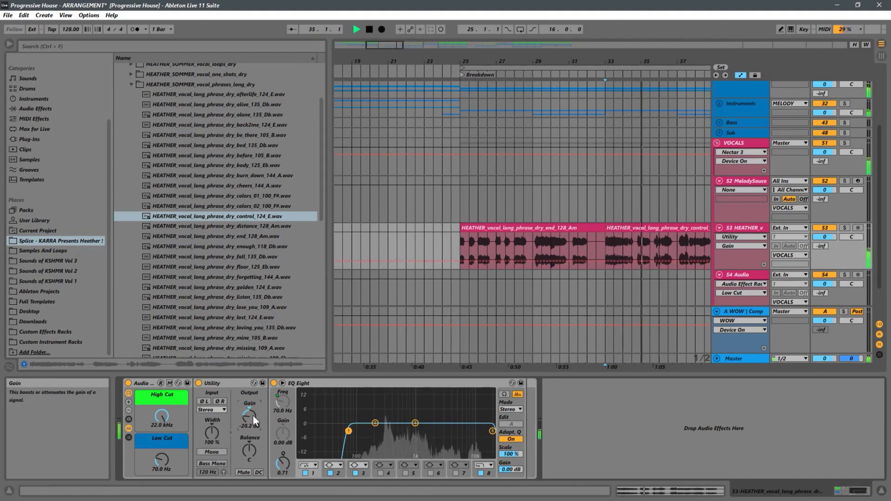
# Step: Play both vocal clips from the start of the Breakdown at bar 25
pyautogui.click(457, 247)
pyautogui.press('space')
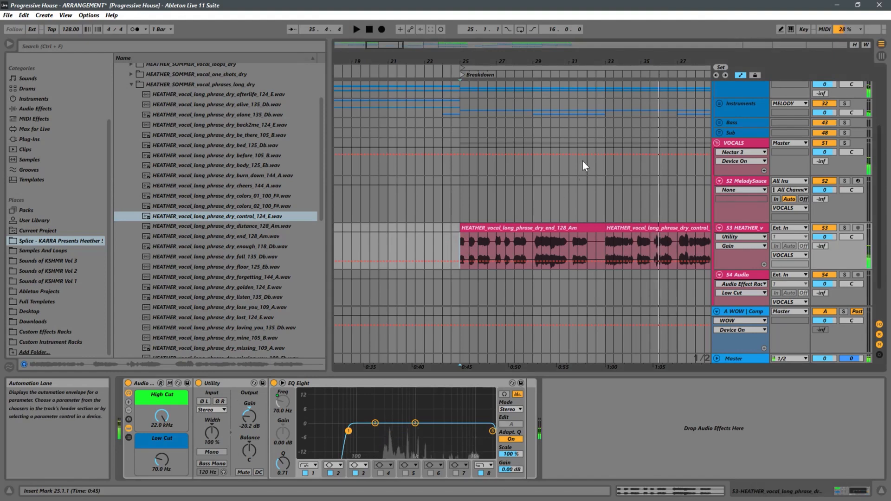
pyautogui.press('space')
pyautogui.moveTo(569, 57); pyautogui.dragTo(438, 50)
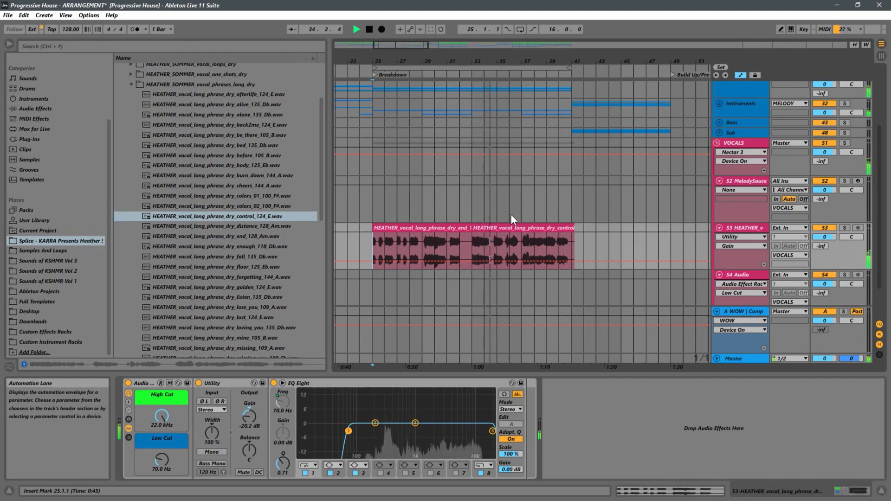
# Step: Delete the control_124_E clip and move the end_128_Am clip to start at bar 33
pyautogui.click(558, 229)
pyautogui.press('space')
pyautogui.press('Delete')
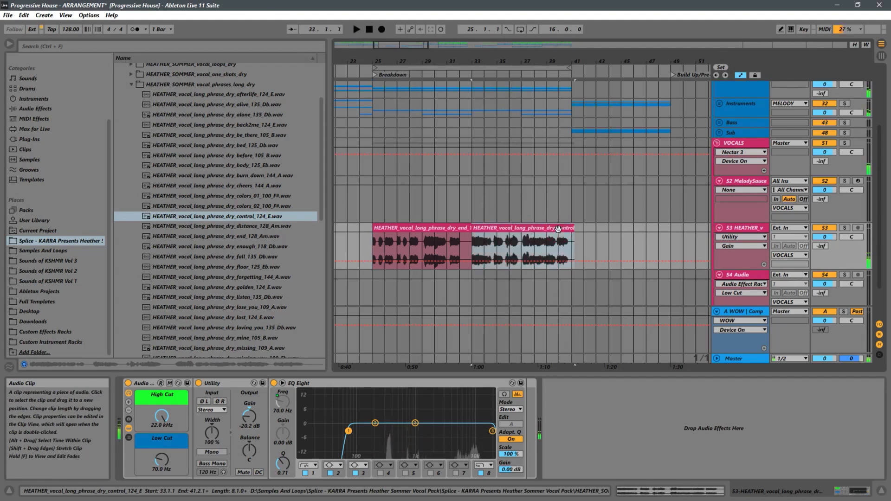
pyautogui.click(411, 227)
pyautogui.moveTo(392, 228); pyautogui.dragTo(490, 227)
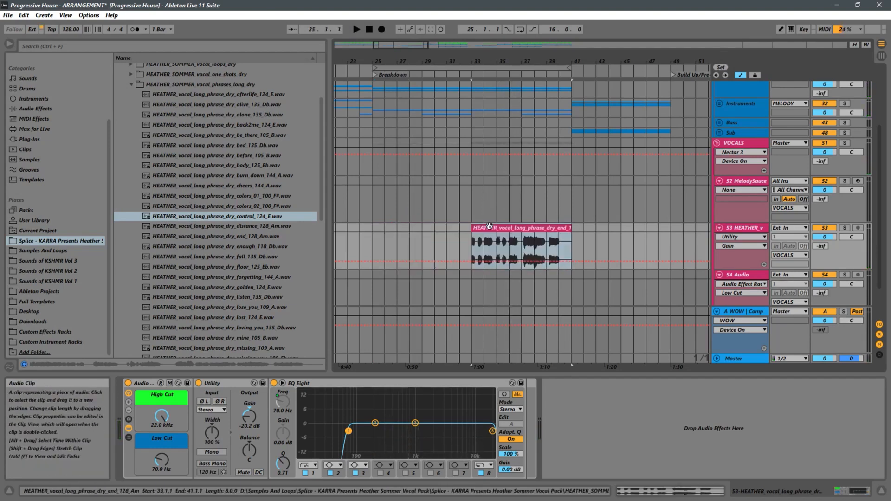
# Step: Mark the empty bars 25 to 33 on the vocal track, and play the arrangement from bar 33 past the Breakdown's end
pyautogui.click(380, 239)
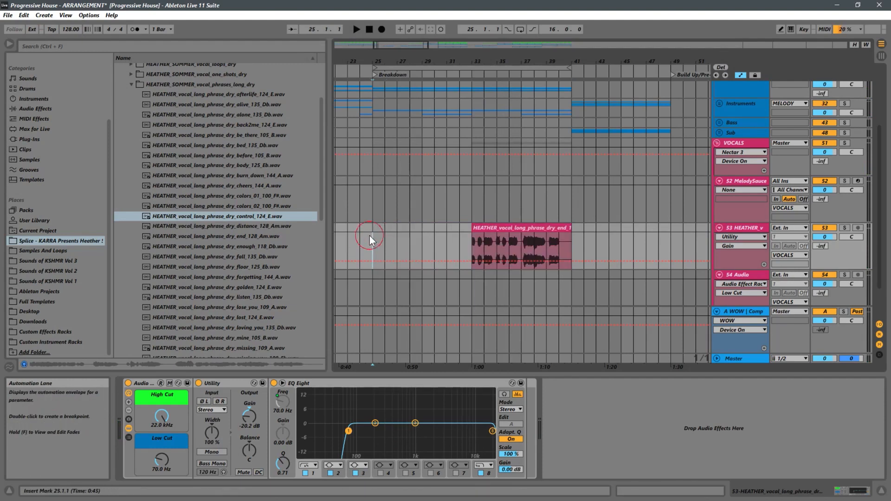
pyautogui.moveTo(370, 236); pyautogui.dragTo(475, 229)
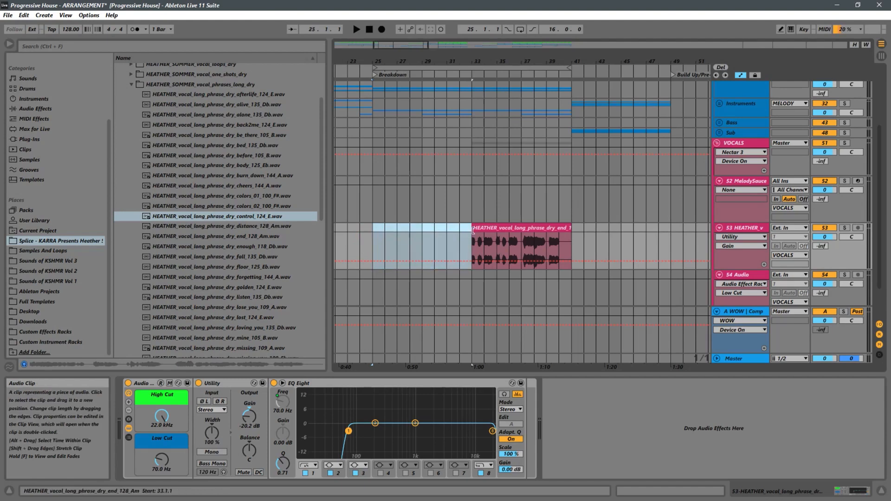
pyautogui.click(453, 237)
pyautogui.click(472, 242)
pyautogui.press('space')
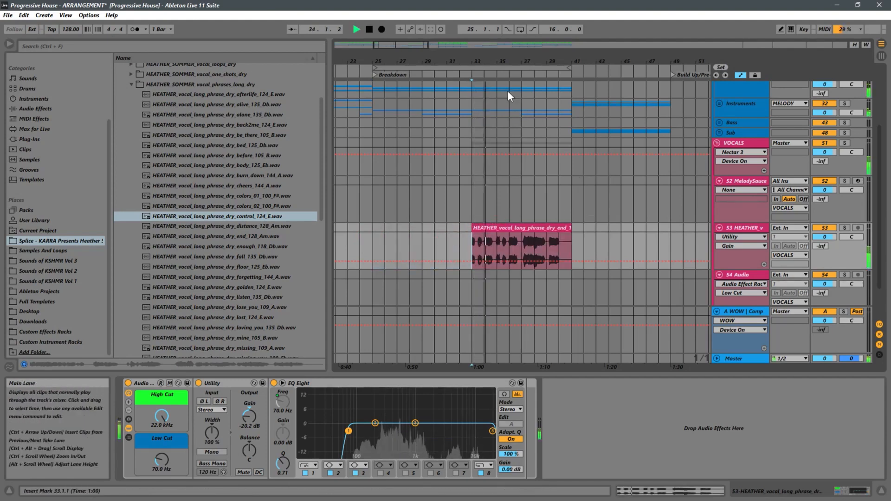
pyautogui.moveTo(485, 63); pyautogui.dragTo(561, 158)
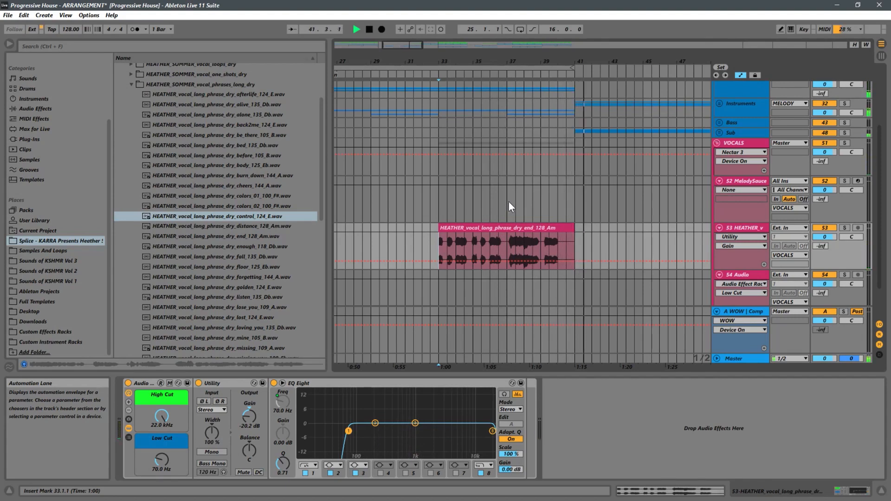
pyautogui.moveTo(628, 54); pyautogui.dragTo(496, 32)
pyautogui.scroll(2, 576, 202)
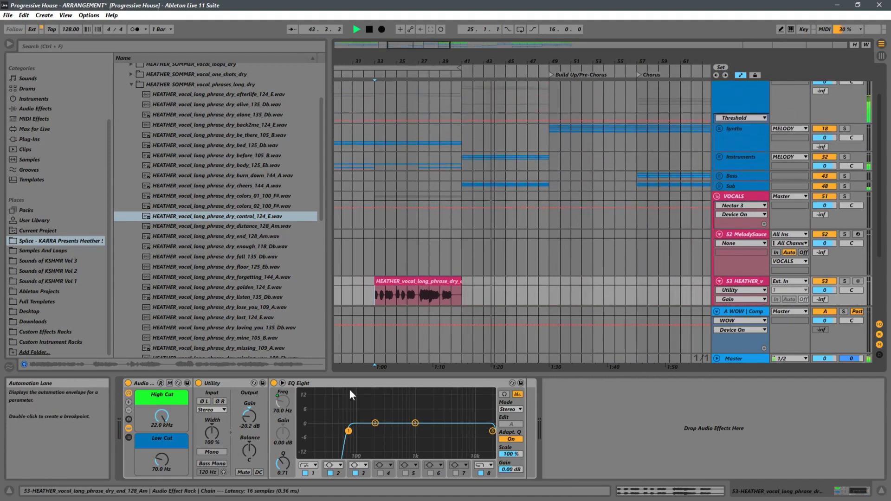
# Step: Set the vocal track's Utility gain to -26.3 dB and play the end of the phrase from bar 39
pyautogui.moveTo(250, 416); pyautogui.dragTo(245, 422)
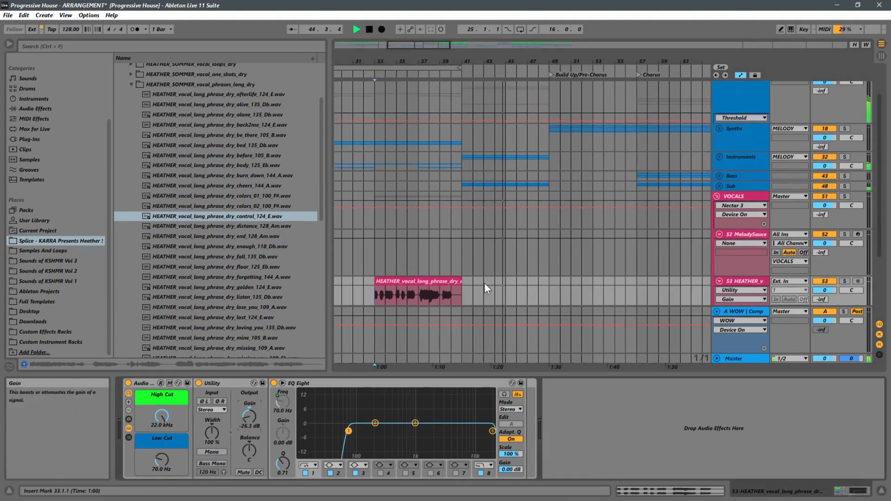
pyautogui.scroll(-2, 484, 283)
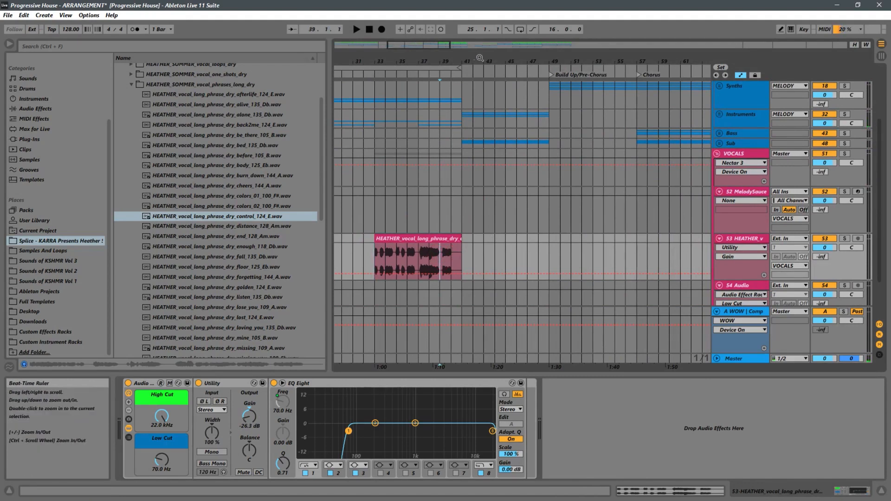
pyautogui.moveTo(469, 58); pyautogui.dragTo(564, 122)
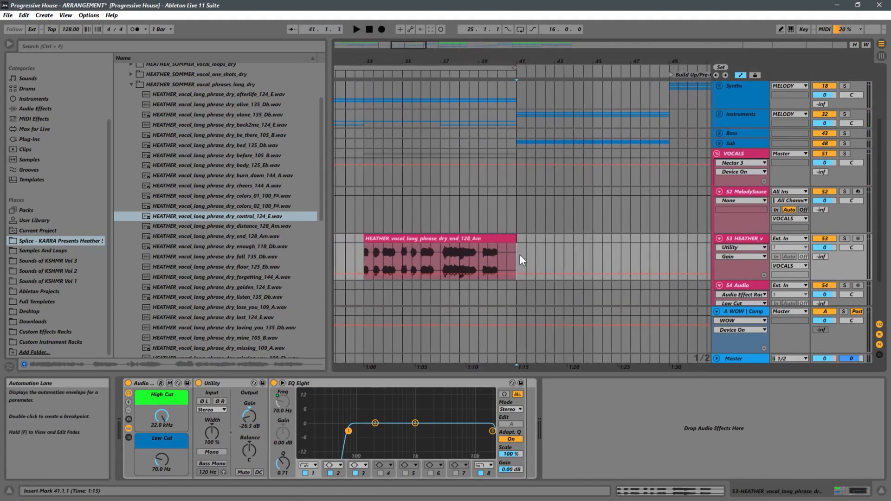
pyautogui.click(480, 263)
pyautogui.press('space')
pyautogui.press('space')
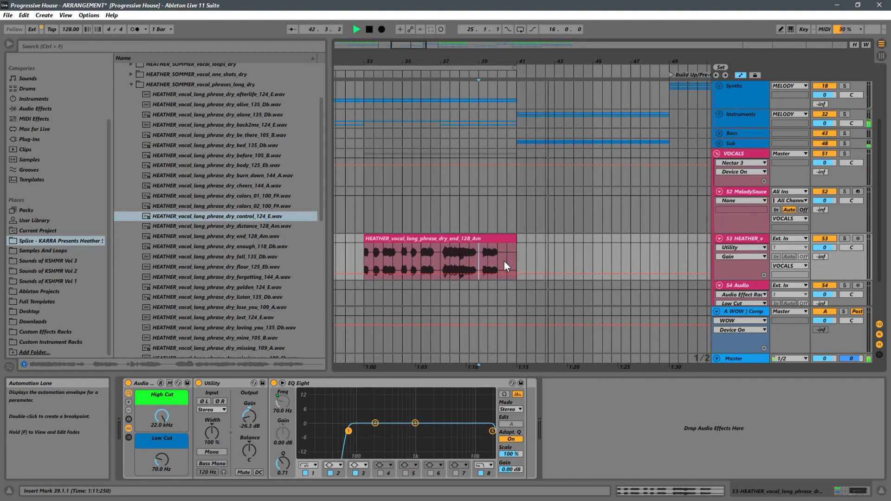
pyautogui.press('space')
pyautogui.press('space')
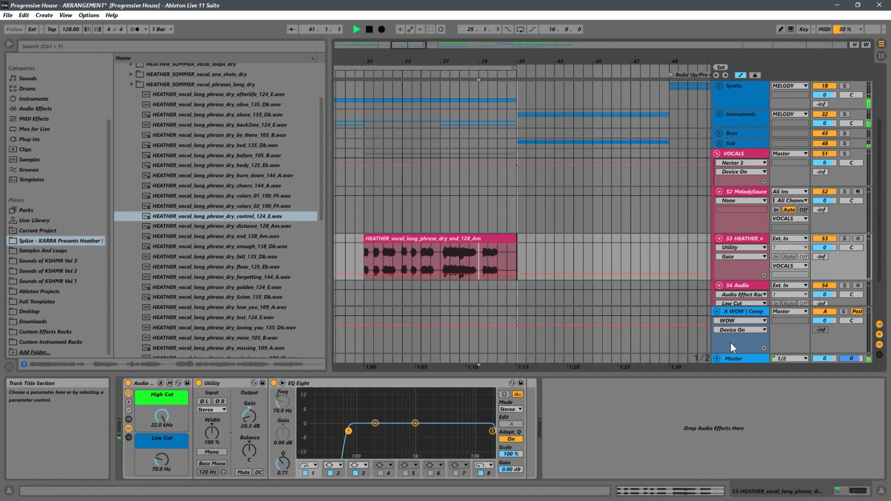
# Step: View the Master track's effects and play the vocal from bar 33 through the transition at bar 41
pyautogui.click(740, 360)
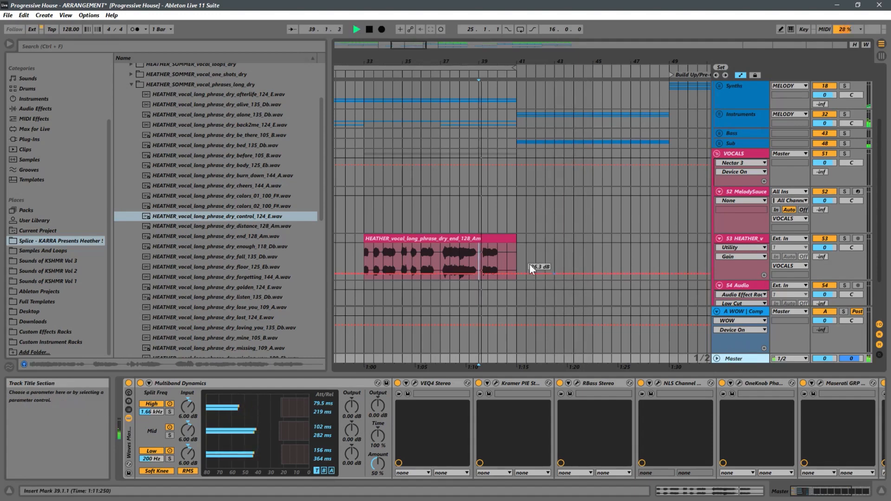
pyautogui.click(365, 253)
pyautogui.press('space')
pyautogui.press('space')
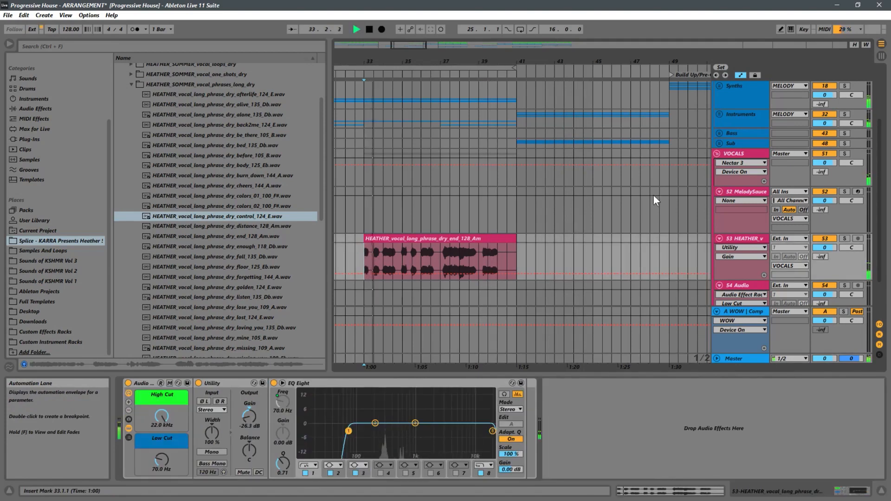
pyautogui.moveTo(372, 62); pyautogui.dragTo(480, 42)
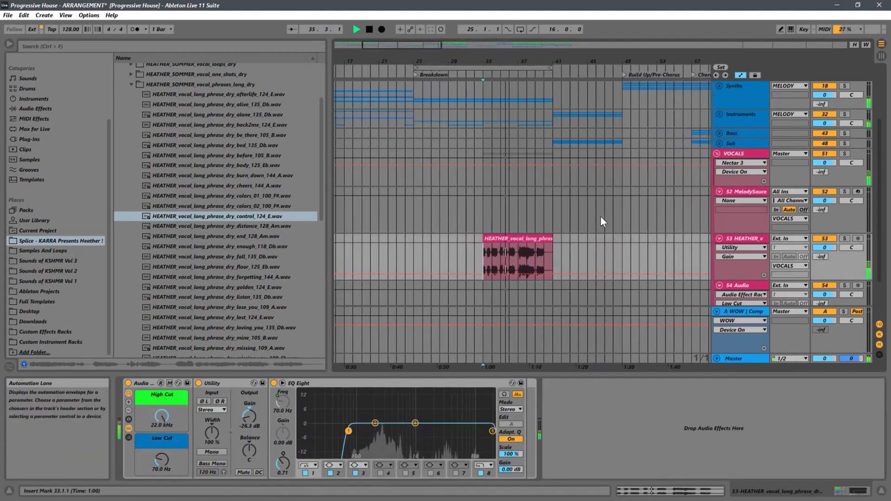
pyautogui.scroll(-2, 534, 221)
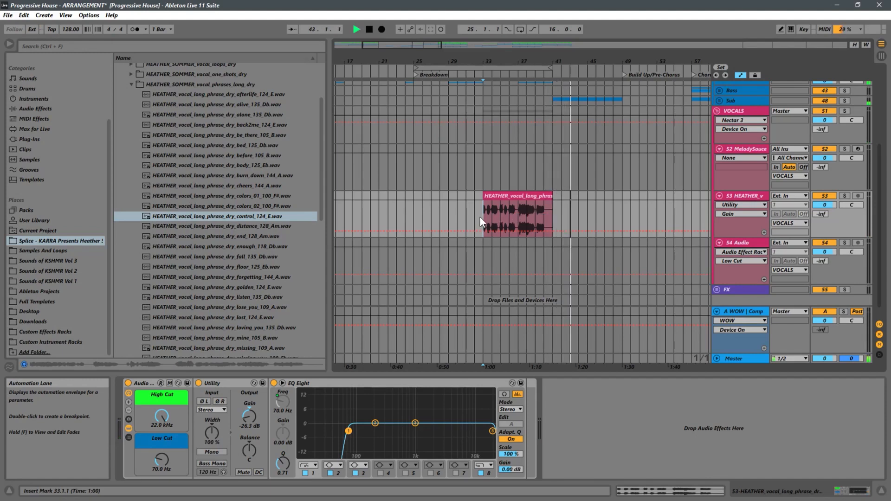
# Step: Copy the one-bar vocal segment at bar 39 to audio track 54 at bar 32, just before the main vocal clip
pyautogui.moveTo(521, 59); pyautogui.dragTo(527, 99)
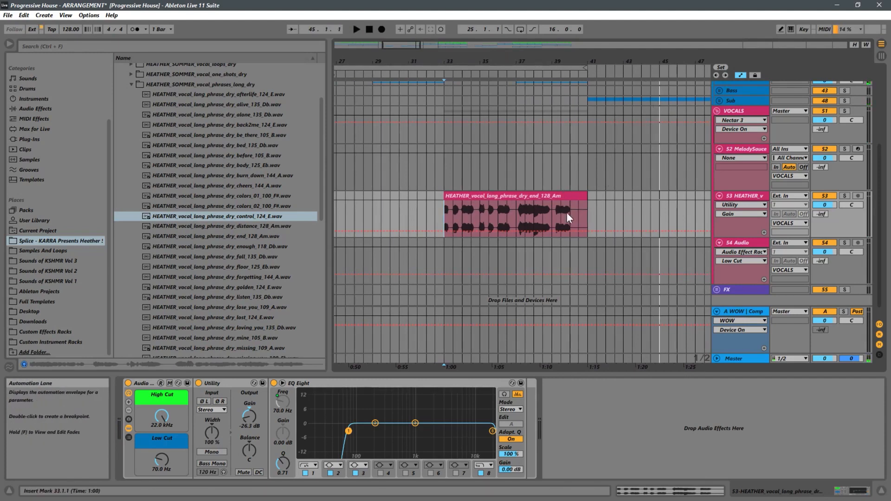
pyautogui.moveTo(550, 215); pyautogui.dragTo(433, 245)
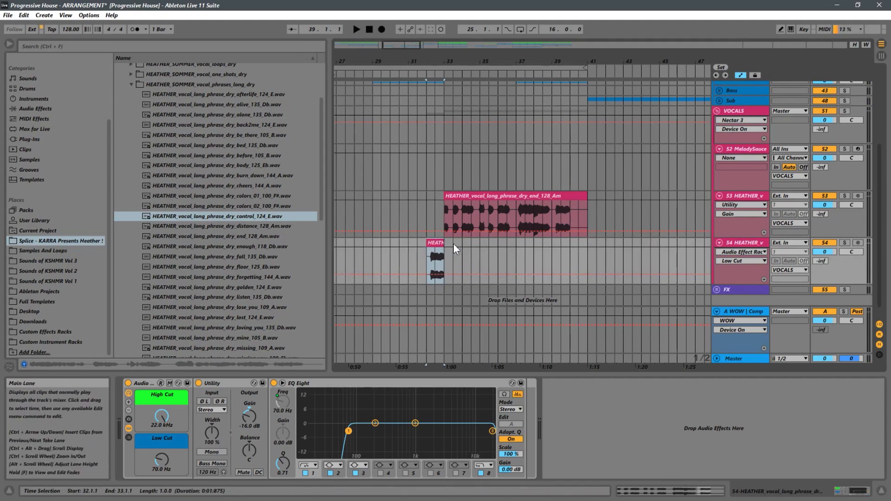
# Step: Solo track 54 and play the one-bar vocal segment from several points, including beats 32.2 and 32.3, to locate the wanted word
pyautogui.click(845, 243)
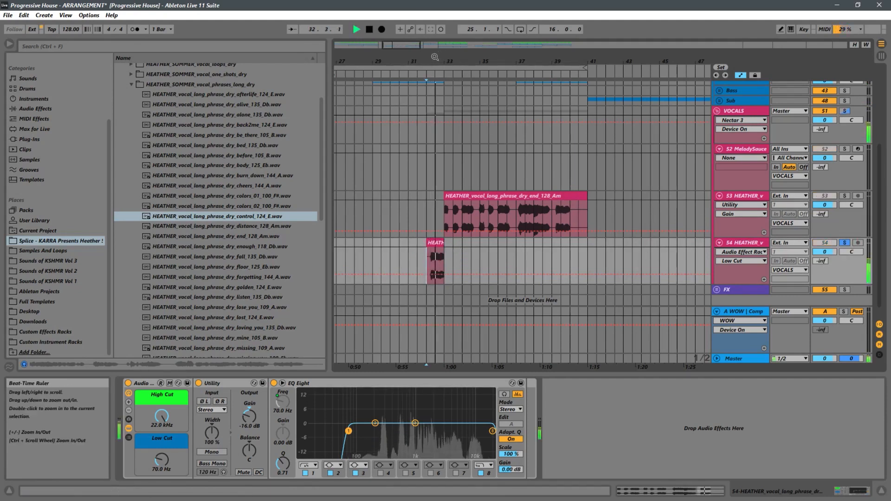
pyautogui.moveTo(468, 78); pyautogui.dragTo(496, 152)
pyautogui.click(452, 262)
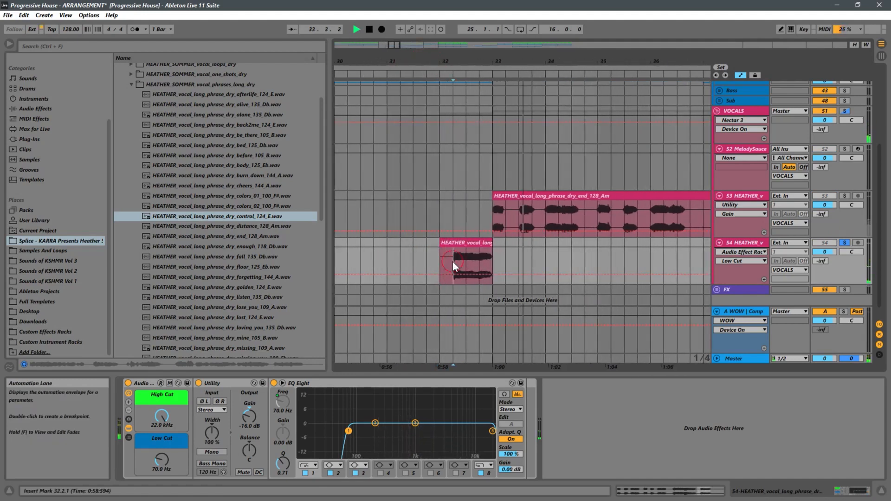
pyautogui.press('space')
pyautogui.press('space')
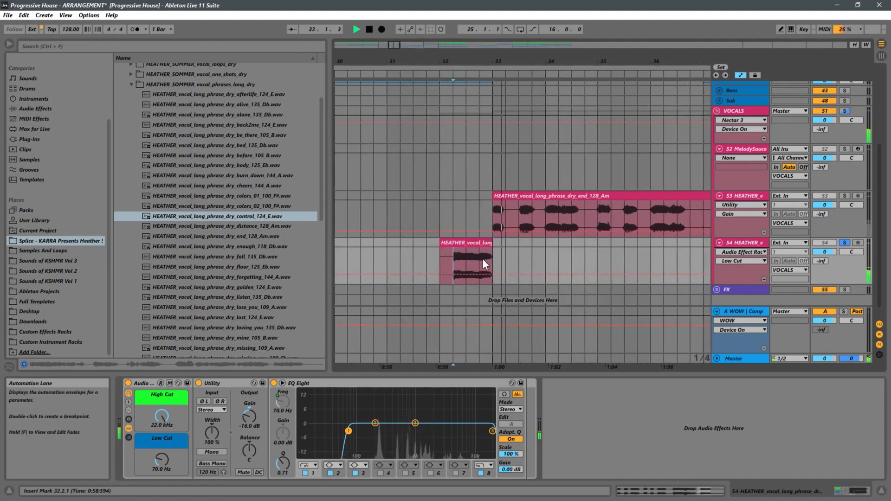
pyautogui.press('space')
pyautogui.click(465, 261)
pyautogui.press('space')
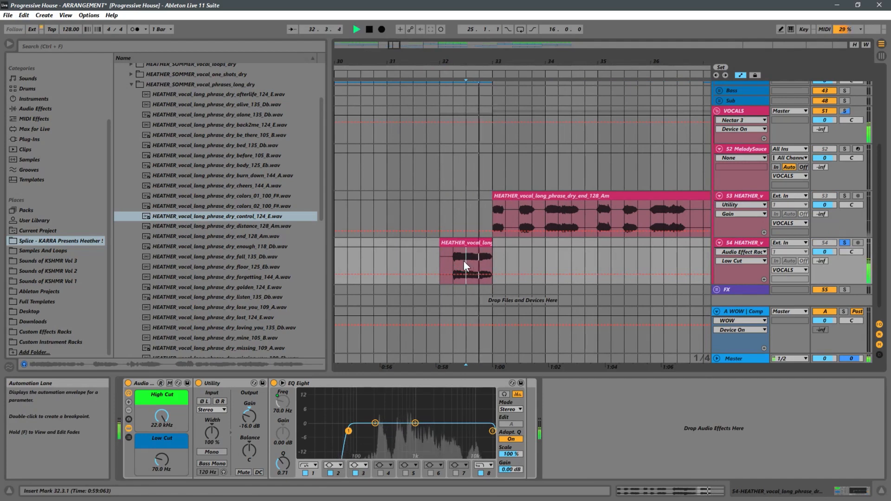
pyautogui.click(451, 261)
pyautogui.press('space')
pyautogui.press('space')
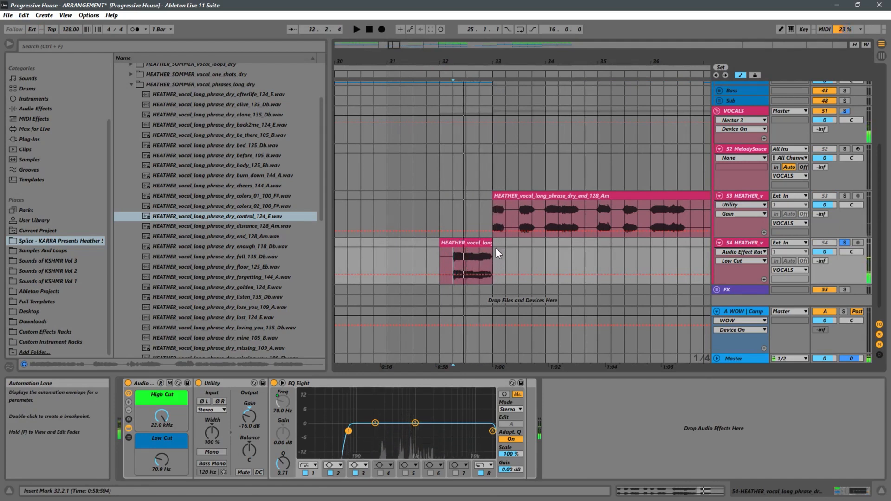
# Step: Trim the vocal segment on track 54 to the single beat between 32.2.1 and 32.3.1, checking the cut by playing it
pyautogui.moveTo(490, 245); pyautogui.dragTo(466, 245)
pyautogui.click(454, 256)
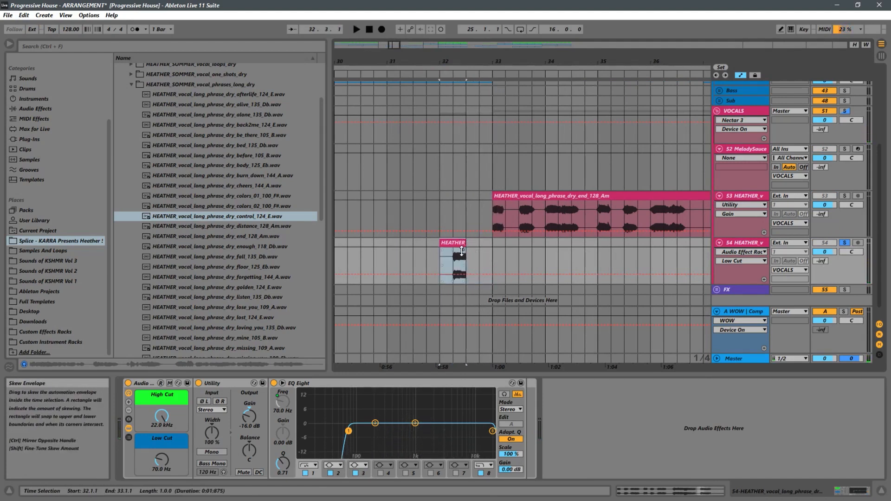
pyautogui.press('space')
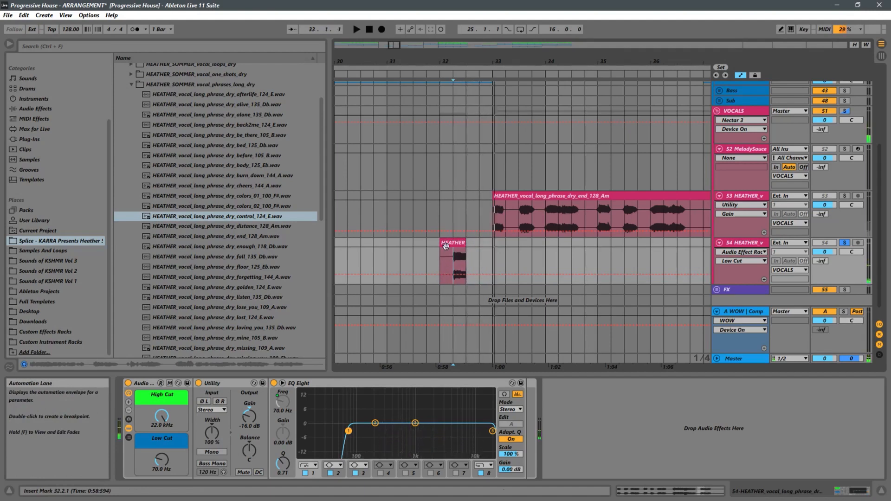
pyautogui.press('space')
pyautogui.press('space')
pyautogui.press('space')
pyautogui.moveTo(444, 244); pyautogui.dragTo(453, 245)
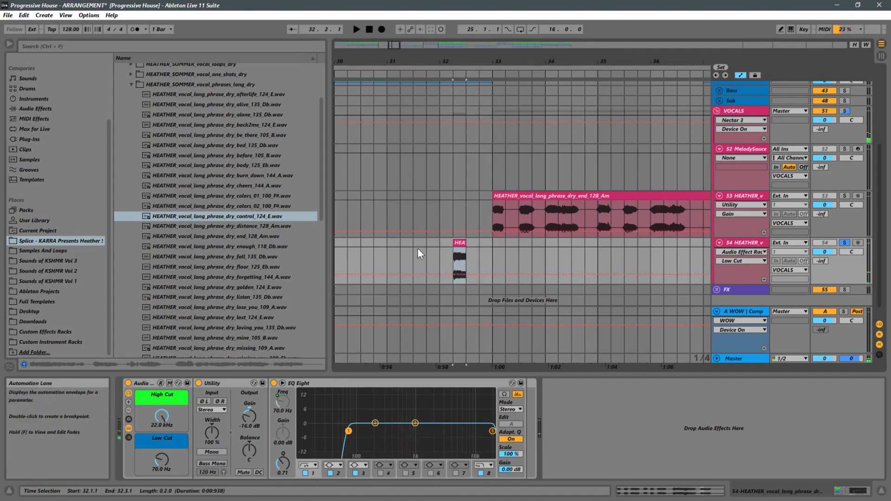
# Step: Add a Reverb to track 54 with 60 s decay time and 100% dry/wet, and play the one-beat vocal through it
pyautogui.click(46, 109)
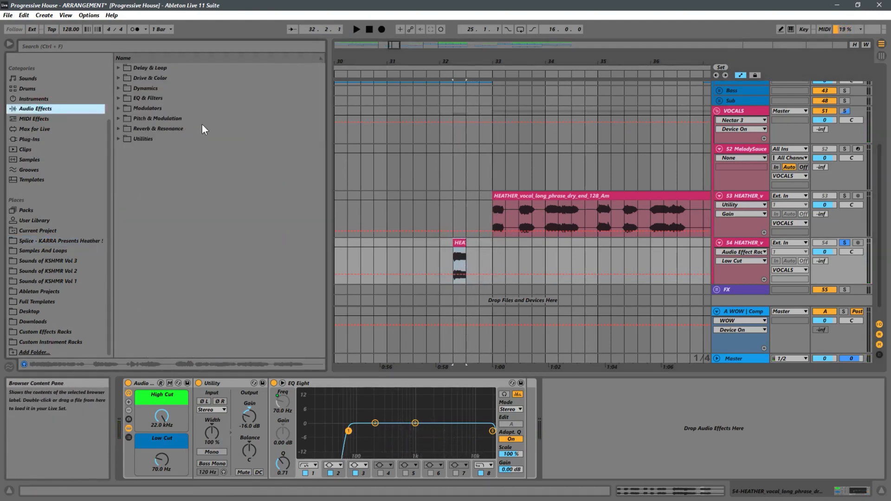
pyautogui.click(117, 128)
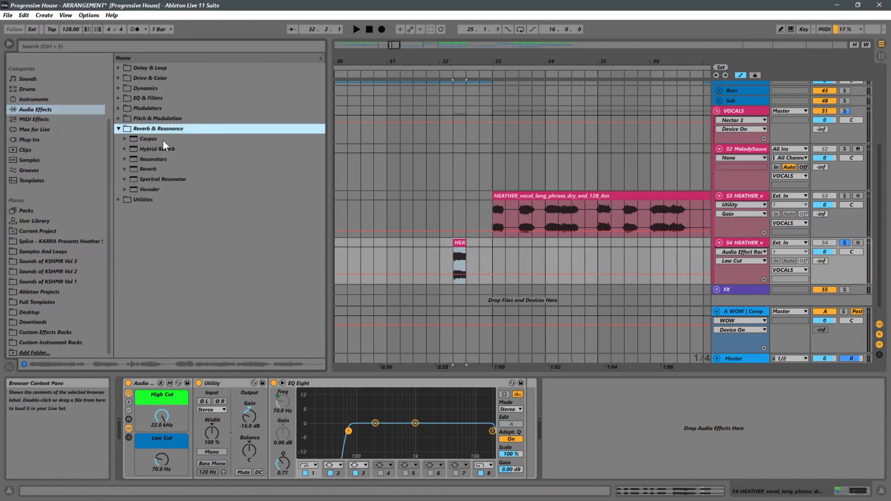
pyautogui.moveTo(140, 168); pyautogui.dragTo(191, 161)
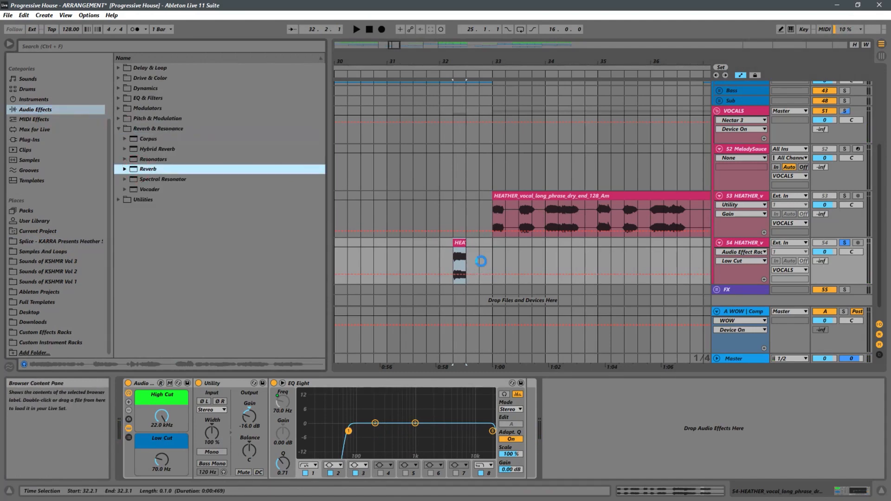
pyautogui.moveTo(689, 463); pyautogui.dragTo(684, 457)
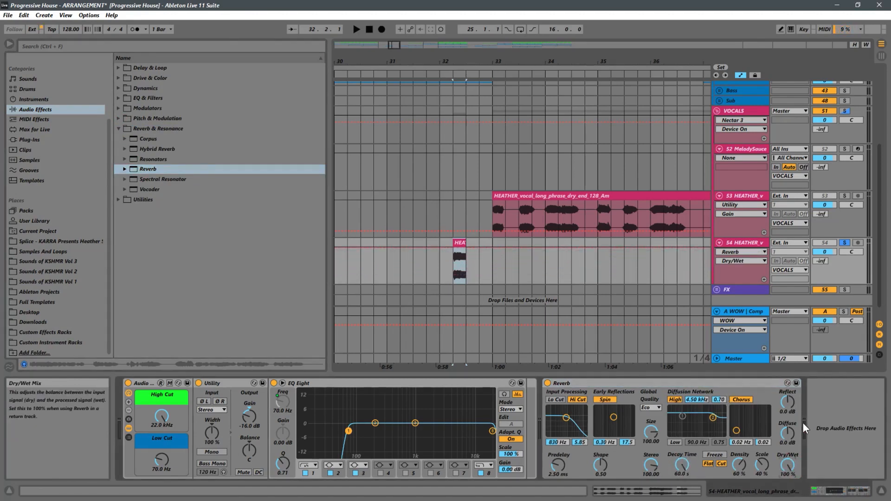
pyautogui.press('space')
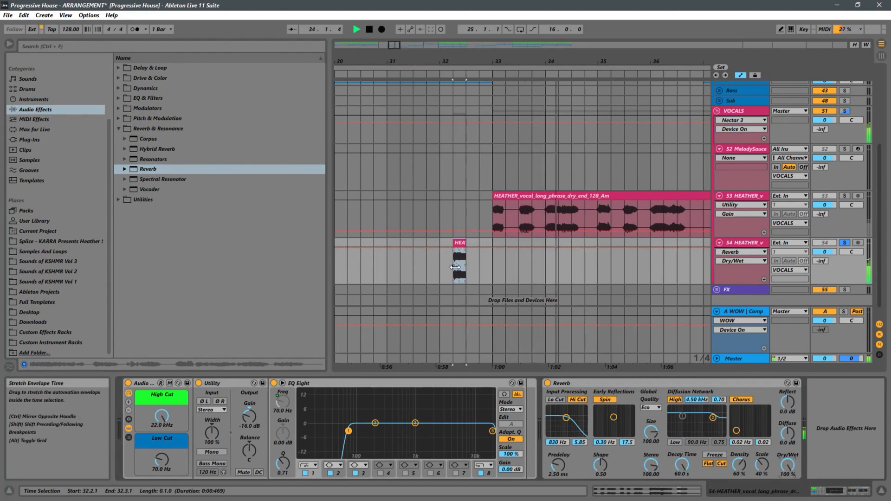
pyautogui.press('space')
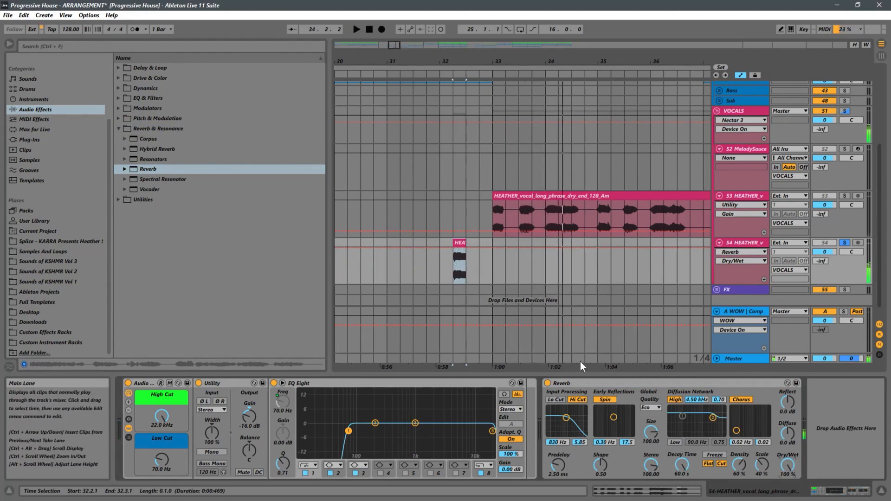
# Step: Set the Reverb's decay time to 4.98 s and play the one-beat vocal again
pyautogui.click(549, 384)
pyautogui.click(549, 383)
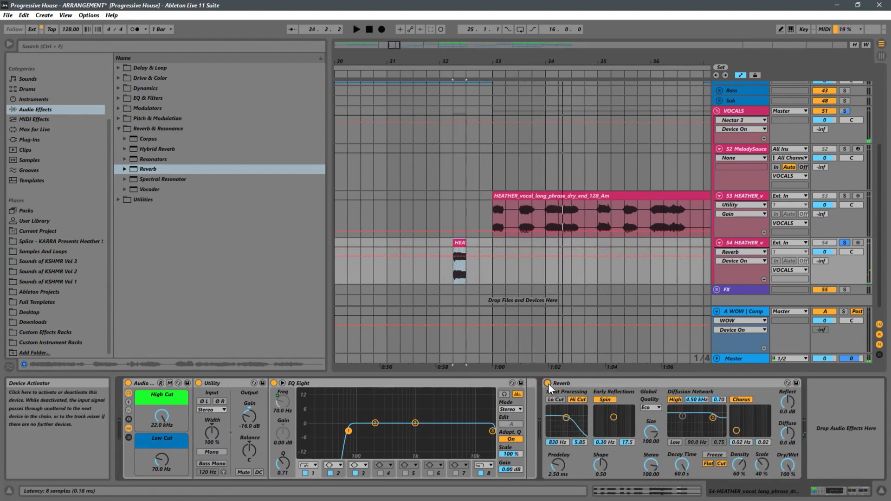
pyautogui.click(683, 468)
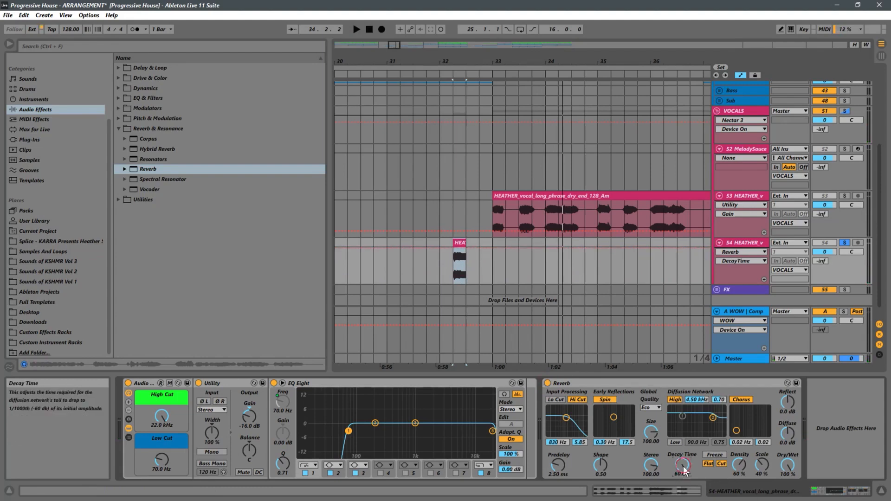
pyautogui.press('space')
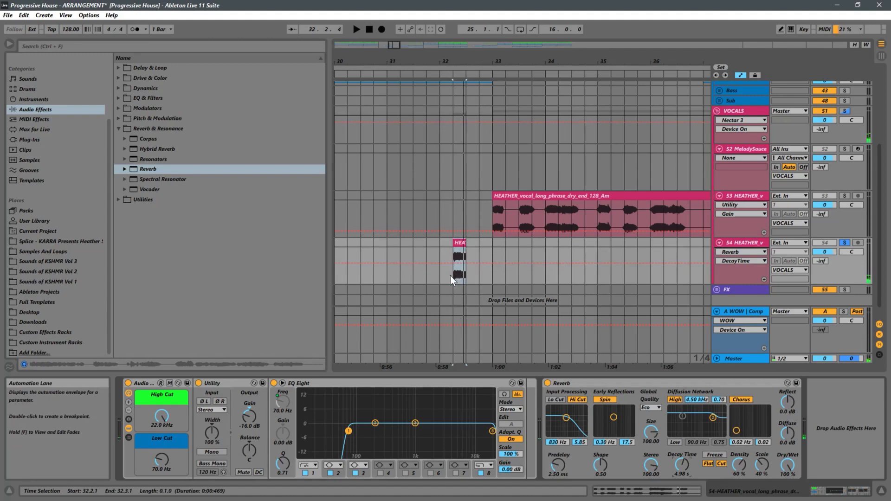
pyautogui.press('space')
# Step: Freeze track 54 and flatten it to render the reverb into audio
pyautogui.rightClick(741, 244)
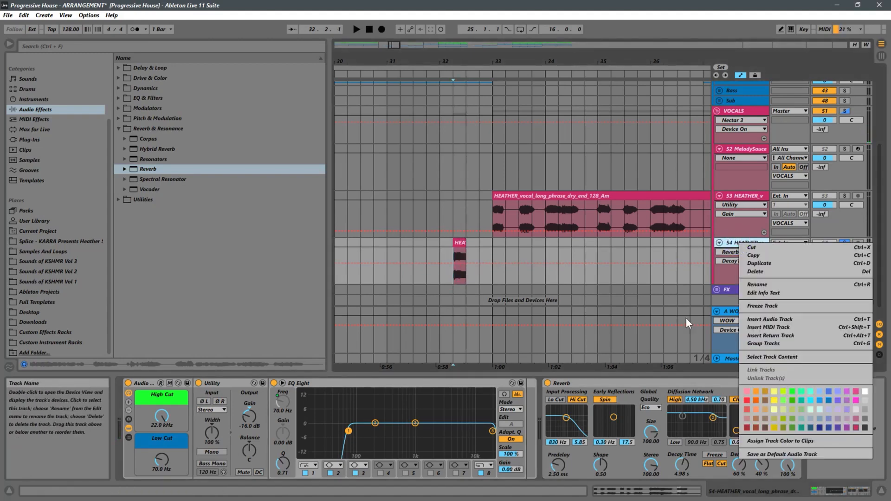
pyautogui.click(768, 307)
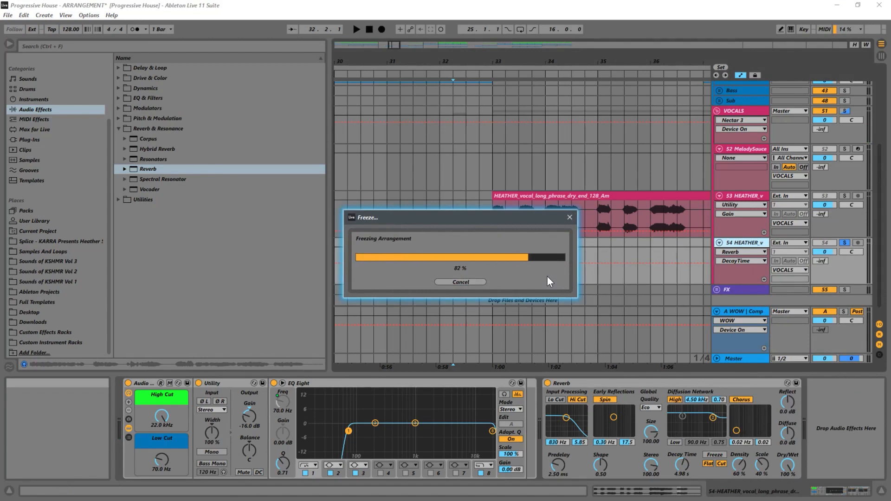
pyautogui.rightClick(748, 244)
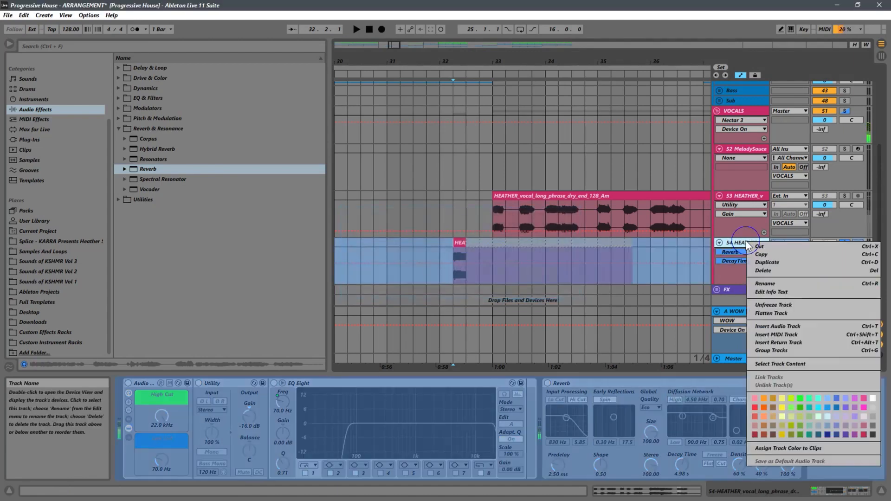
pyautogui.click(777, 311)
# Step: Remove the separate freeze tail clip, extend the main frozen clip over it to about 35.4.1, and reverse the clip
pyautogui.click(472, 245)
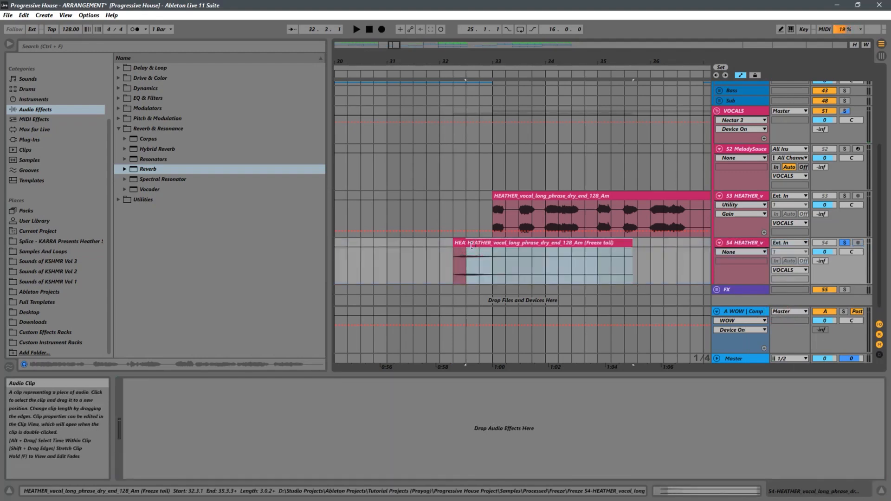
pyautogui.moveTo(466, 245); pyautogui.dragTo(662, 244)
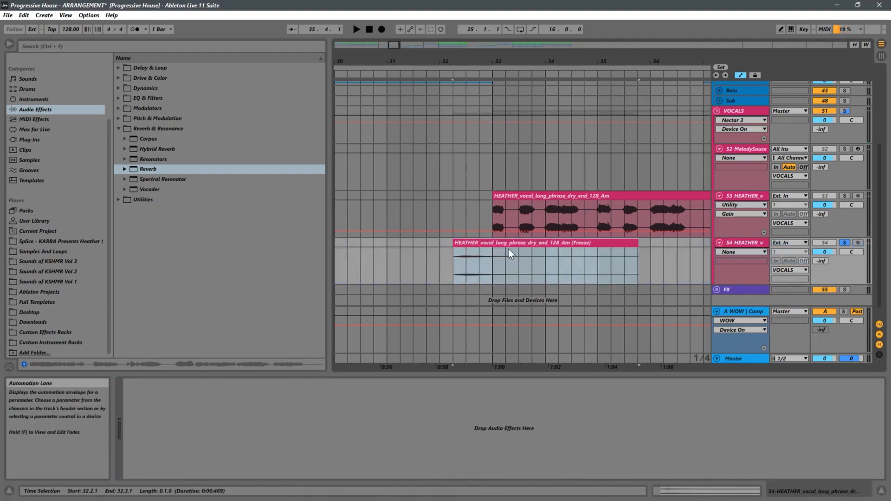
pyautogui.rightClick(481, 247)
pyautogui.doubleClick(480, 253)
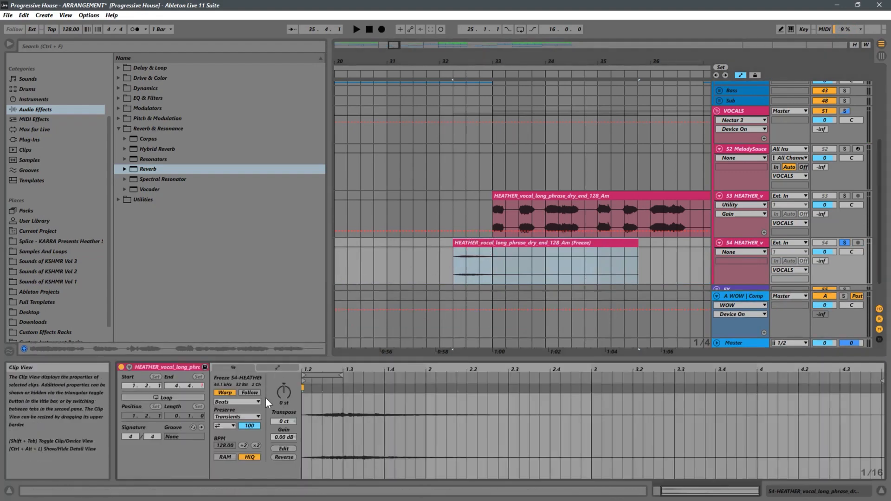
pyautogui.click(282, 458)
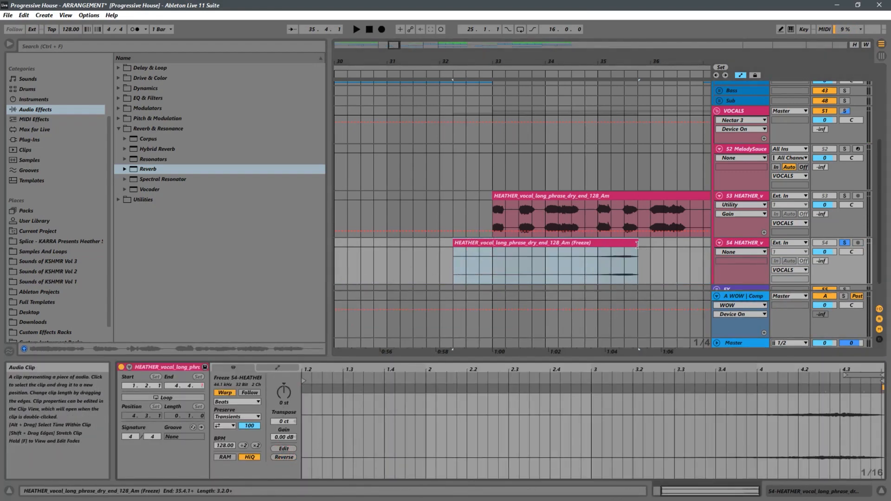
# Step: Shorten the start of the reversed clip, place it to end at bar 33 before the main vocal, and play from bar 32
pyautogui.click(635, 245)
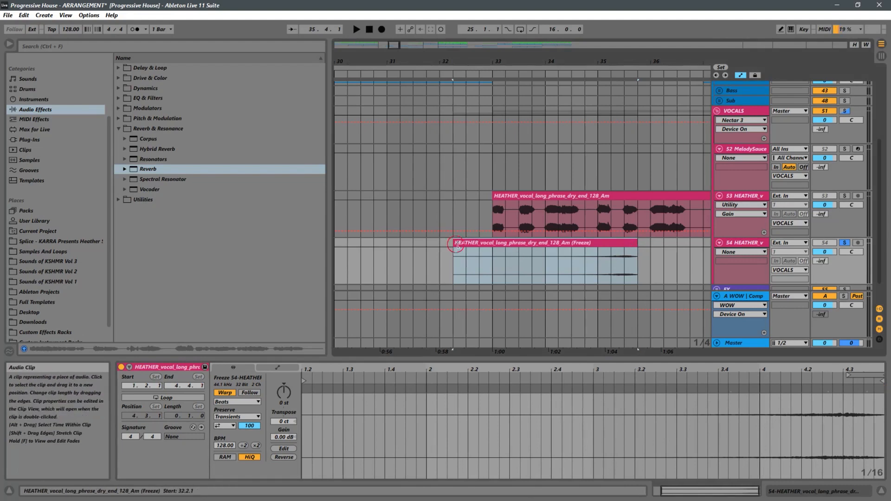
pyautogui.moveTo(455, 242); pyautogui.dragTo(442, 261)
pyautogui.click(440, 261)
pyautogui.press('space')
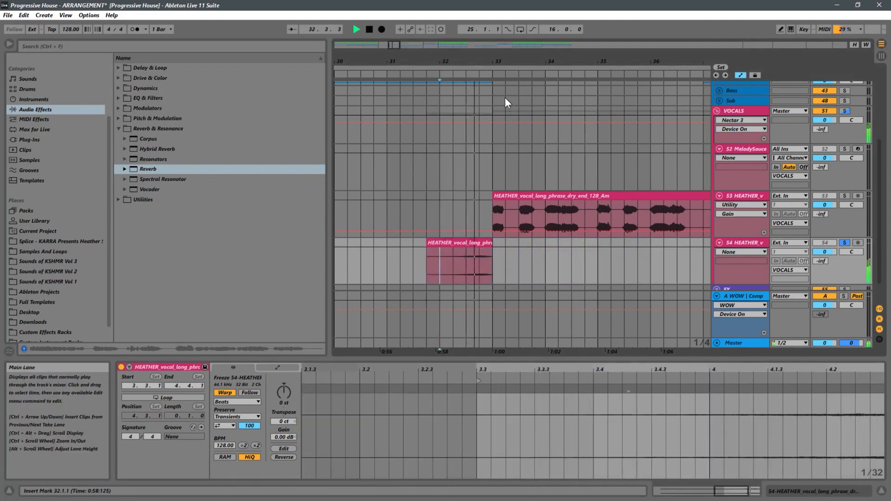
pyautogui.press('space')
# Step: Trim the end of the reversed clip slightly, realign it to bar 33, and play the transition from 32.1.2
pyautogui.moveTo(484, 62); pyautogui.dragTo(502, 99)
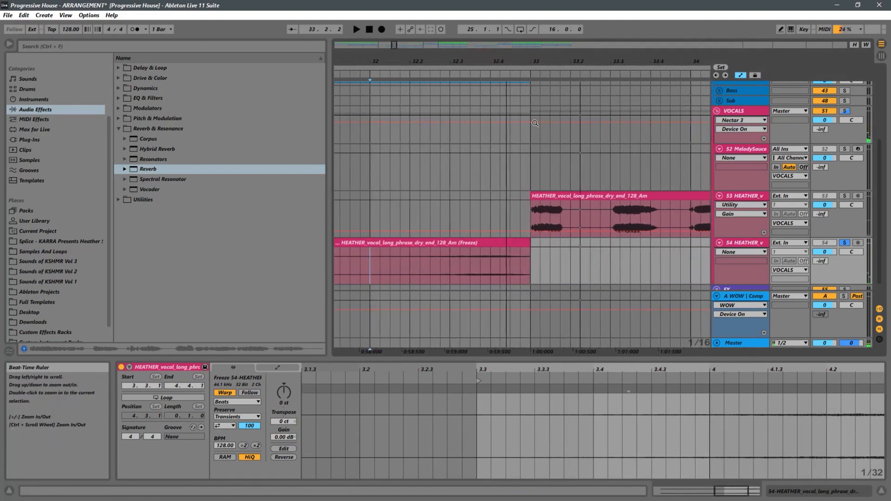
pyautogui.moveTo(529, 243)
pyautogui.mouseDown()
pyautogui.moveTo(510, 243)
pyautogui.moveTo(520, 247)
pyautogui.mouseUp()
pyautogui.click(378, 265)
pyautogui.press('space')
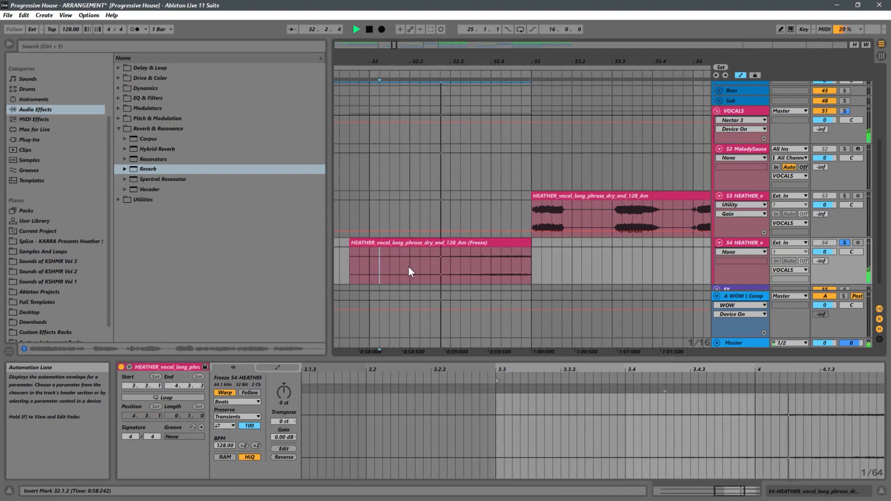
pyautogui.press('space')
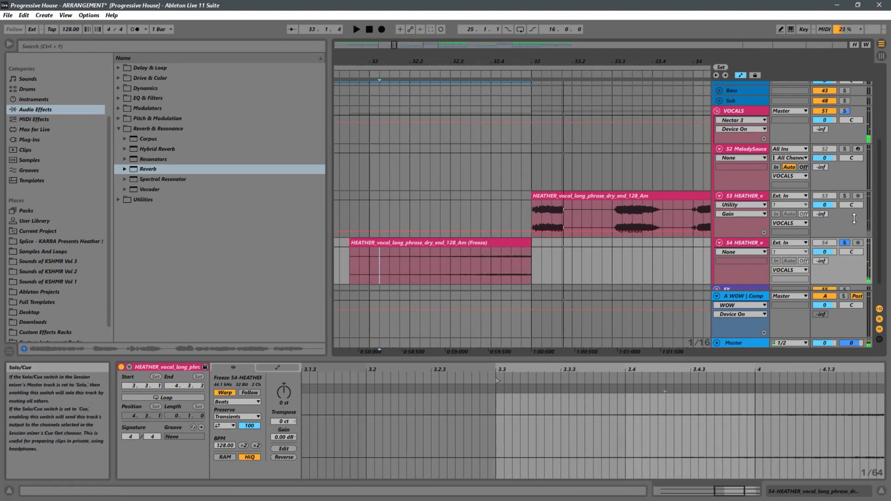
# Step: Unsolo track 54 and play the reversed vocal within the full arrangement
pyautogui.click(845, 240)
pyautogui.press('space')
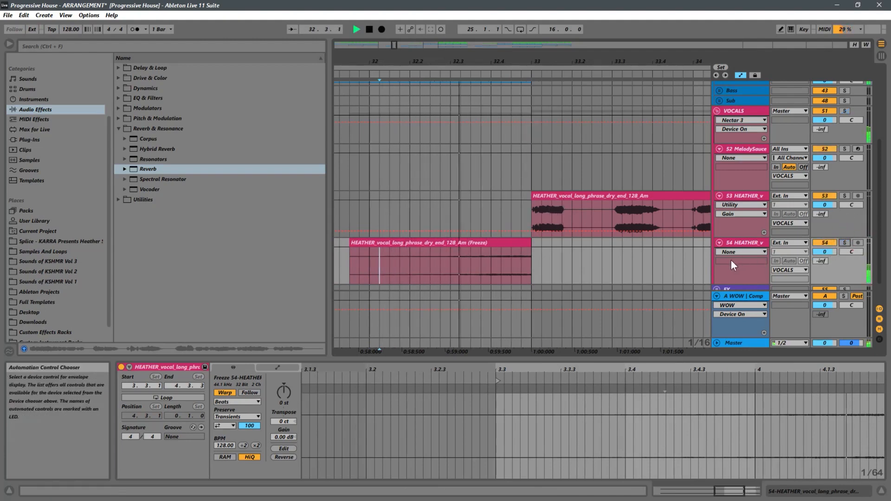
pyautogui.press('space')
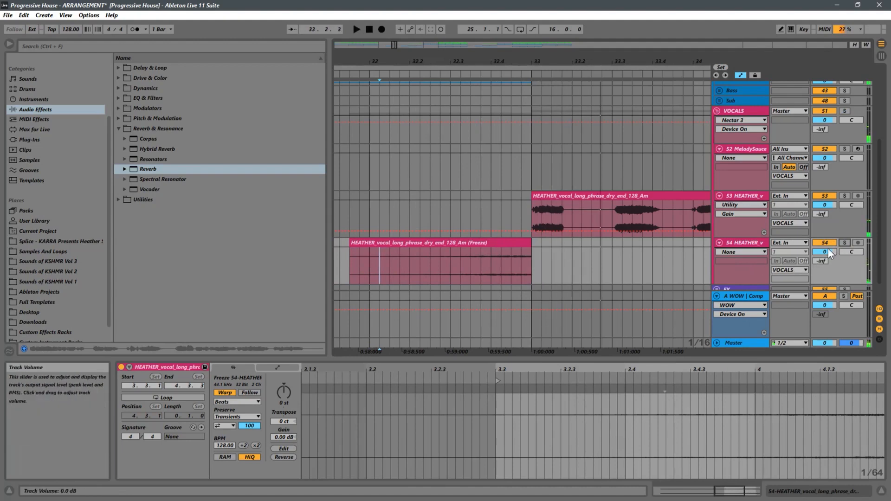
# Step: Set track 54's volume to -9.0 dB, trim the reversed clip's start to bar 32, and play from just before it
pyautogui.click(749, 242)
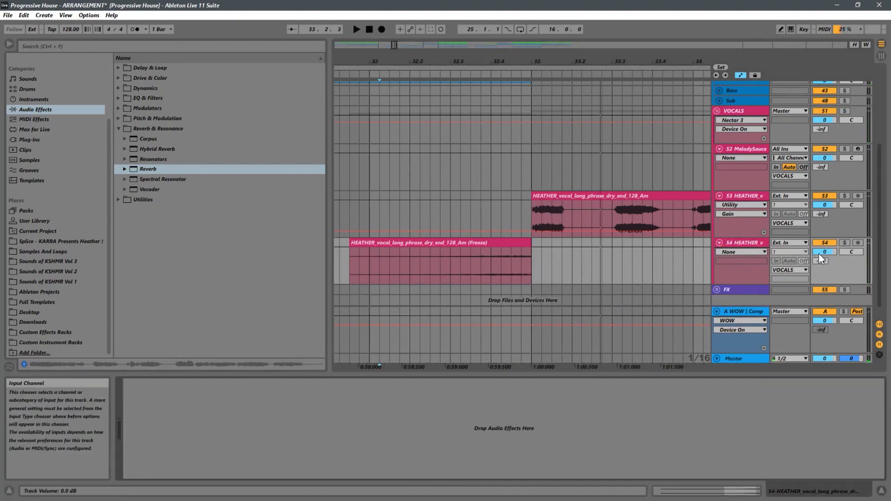
pyautogui.moveTo(826, 254); pyautogui.dragTo(822, 255)
pyautogui.press('space')
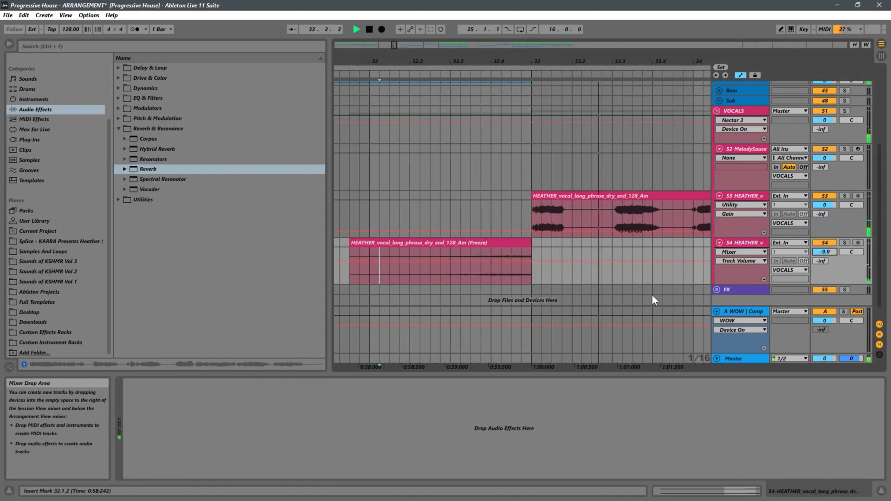
pyautogui.moveTo(351, 243); pyautogui.dragTo(369, 243)
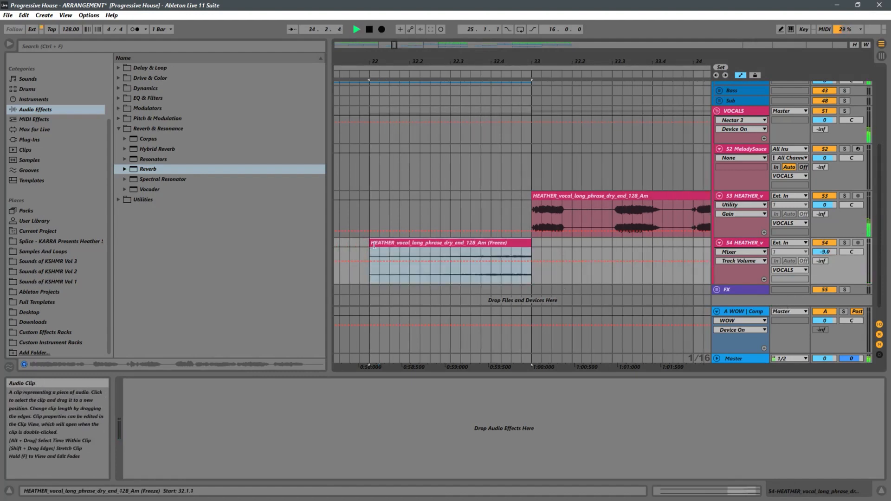
pyautogui.click(338, 248)
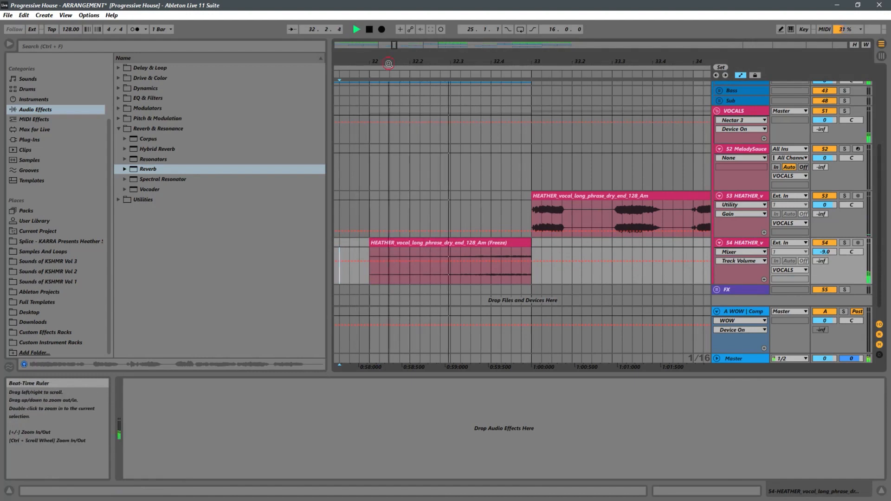
# Step: Add a Reverb device to track 54 and play the vocal transition from bar 31
pyautogui.moveTo(464, 61); pyautogui.dragTo(495, 4)
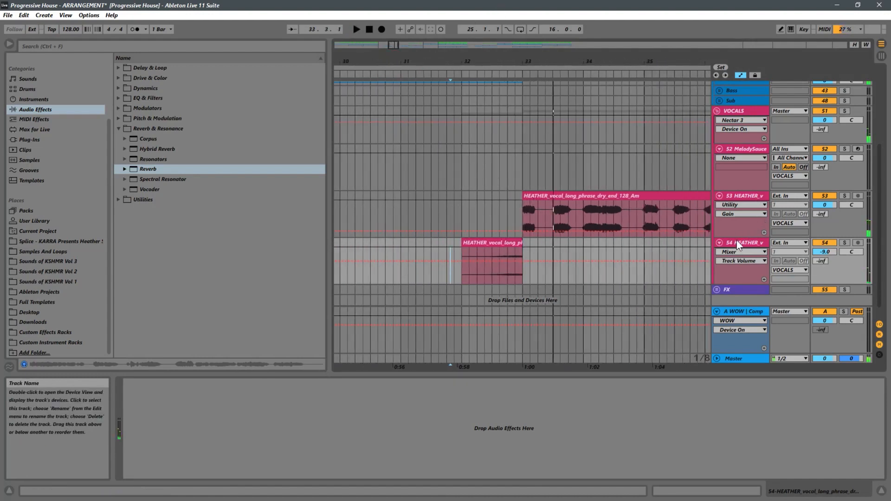
pyautogui.moveTo(143, 169); pyautogui.dragTo(161, 169)
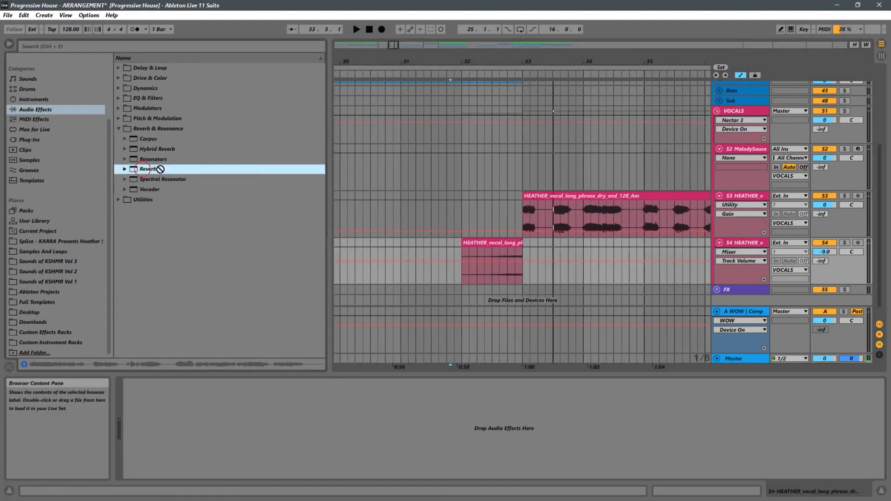
pyautogui.moveTo(486, 268); pyautogui.dragTo(434, 416)
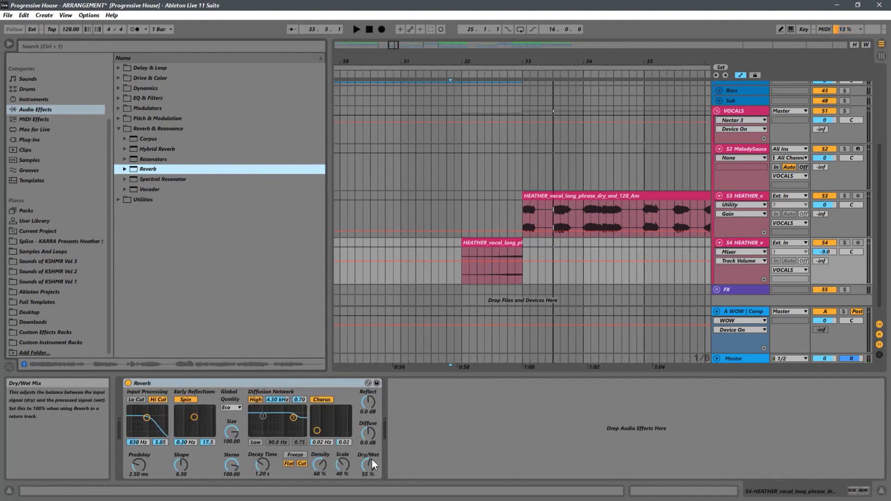
pyautogui.press('space')
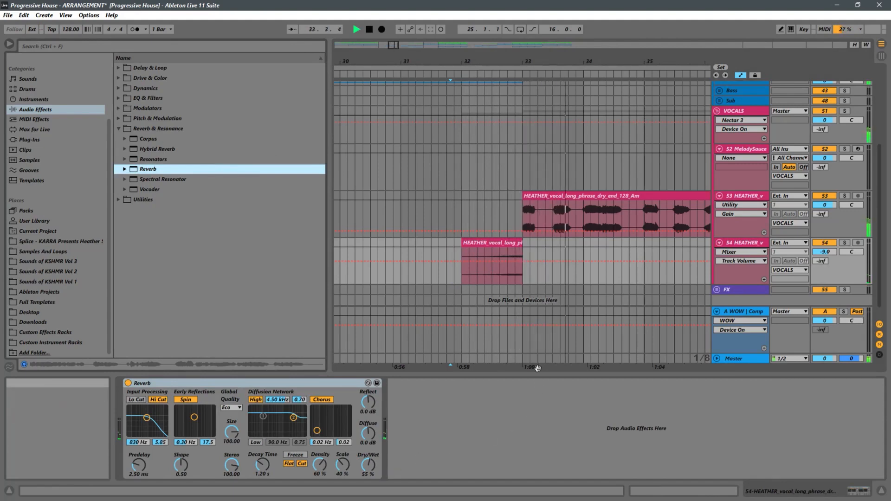
pyautogui.click(398, 274)
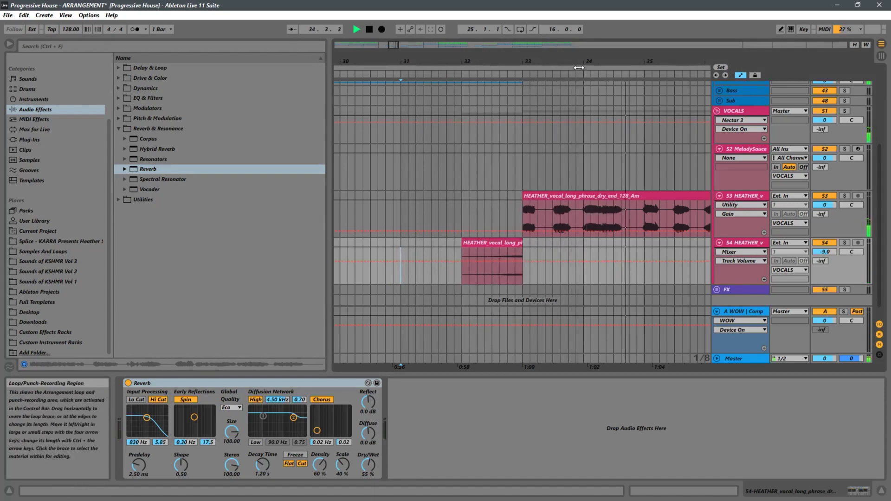
# Step: Copy the reversed vocal clip on track 54 to bar 40 so it ends at bar 41
pyautogui.moveTo(560, 59); pyautogui.dragTo(502, 9)
pyautogui.moveTo(628, 61); pyautogui.dragTo(544, 45)
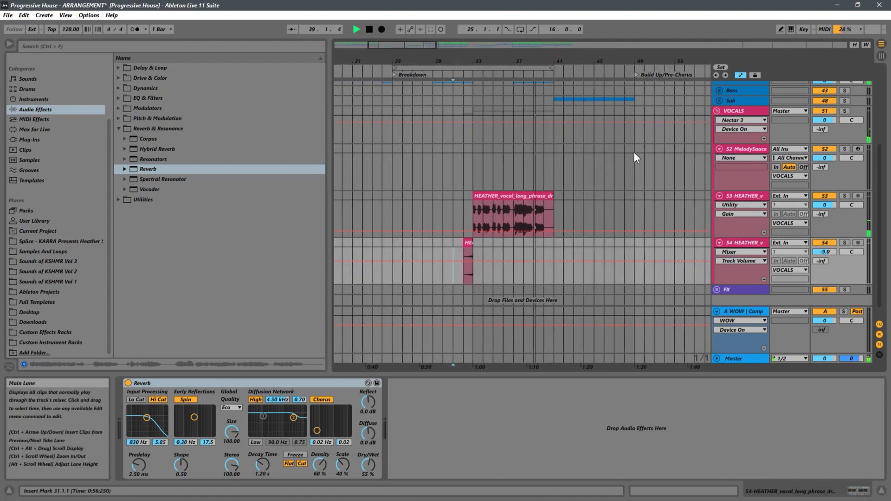
pyautogui.click(469, 243)
pyautogui.moveTo(468, 243); pyautogui.dragTo(548, 251)
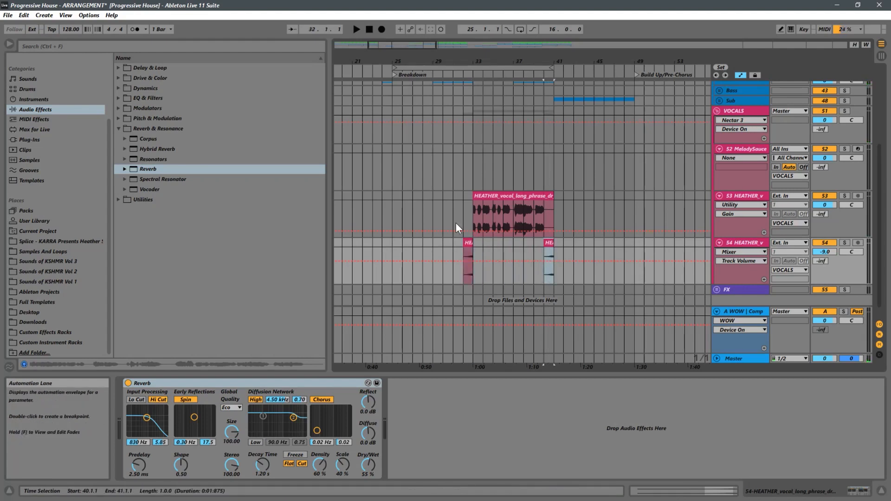
# Step: Play the Breakdown from bar 32 to hear both reversed vocal swells with the main phrase
pyautogui.press('space')
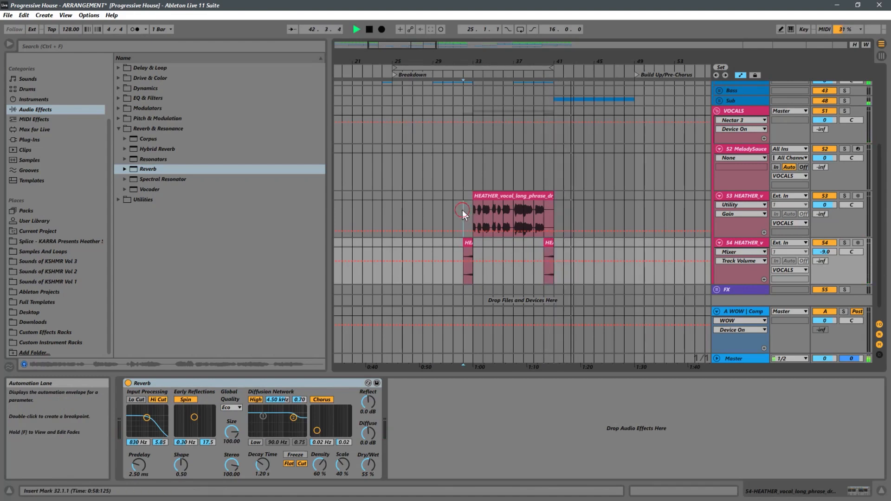
pyautogui.click(463, 210)
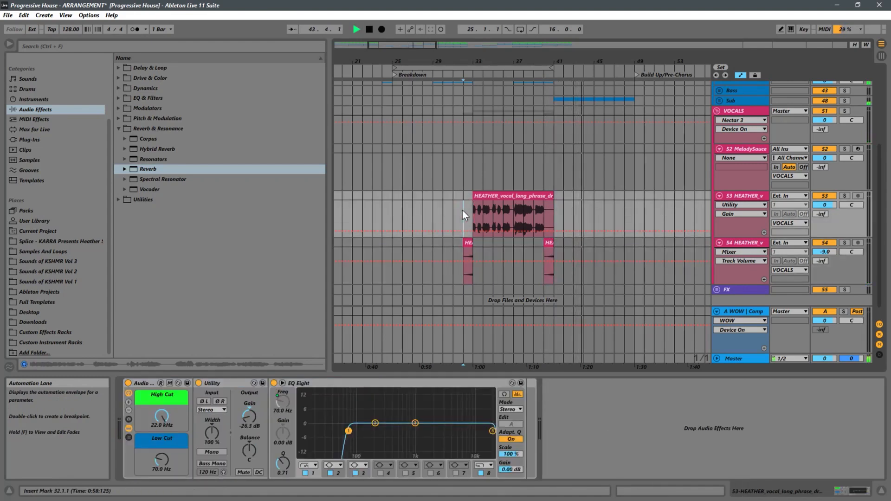
pyautogui.press('space')
pyautogui.press('space')
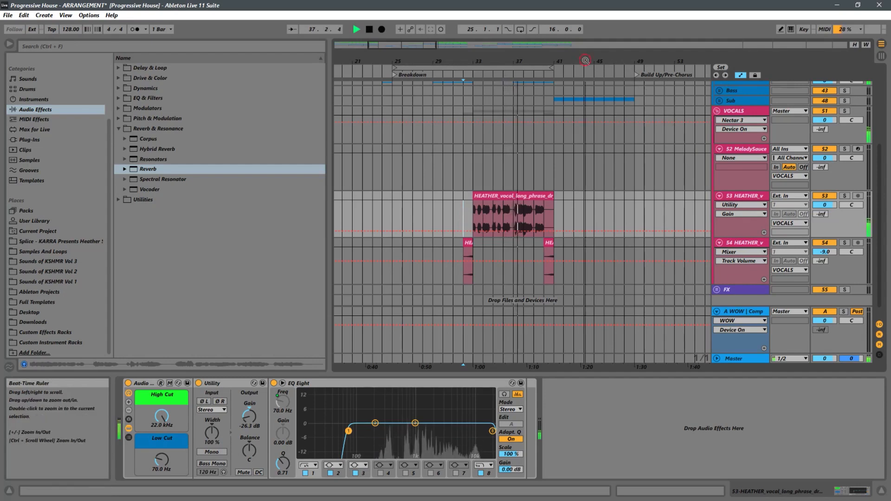
# Step: Copy the main vocal phrase on track 53 to bar 49 in the Build Up/Pre-Chorus and play it from there
pyautogui.moveTo(583, 61); pyautogui.dragTo(468, 48)
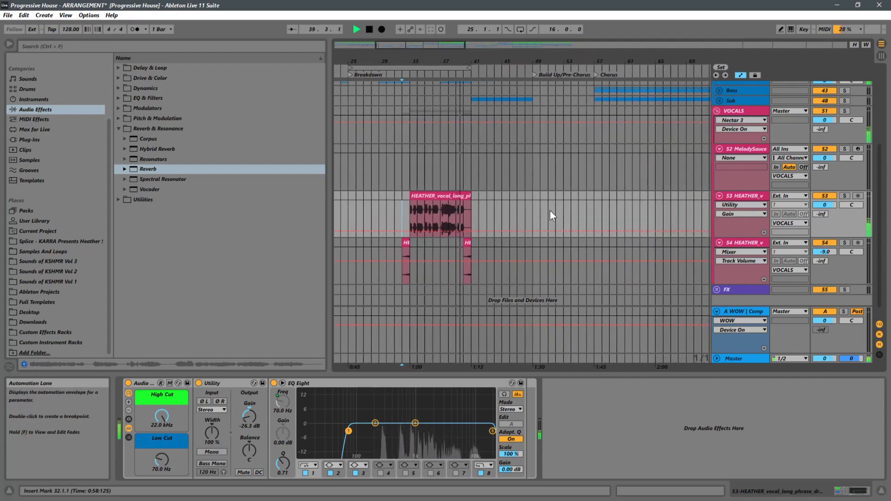
pyautogui.click(449, 197)
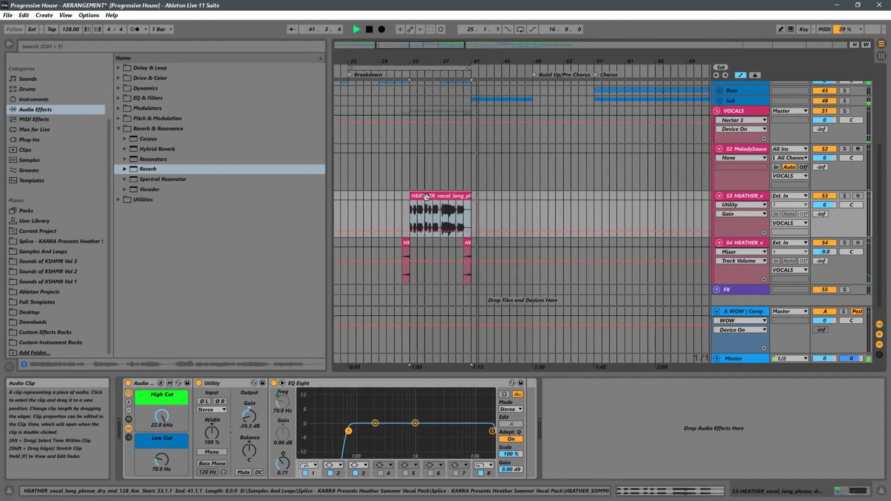
pyautogui.moveTo(435, 198); pyautogui.dragTo(558, 201)
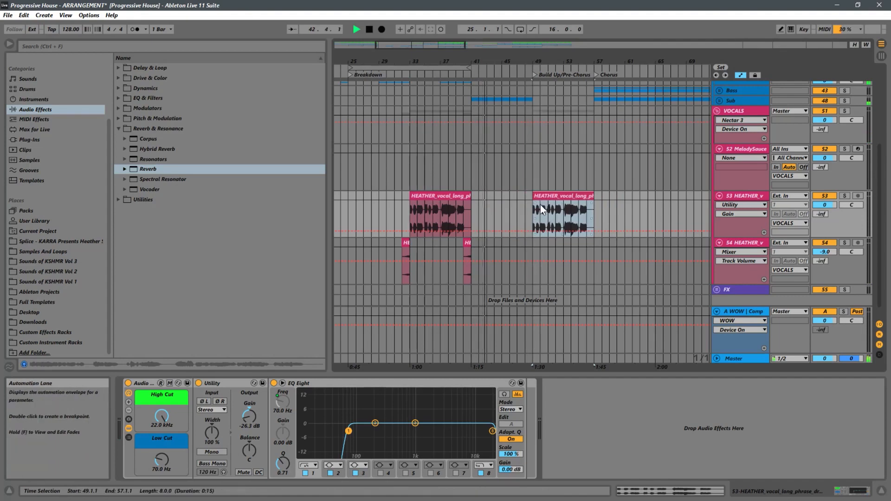
pyautogui.click(525, 210)
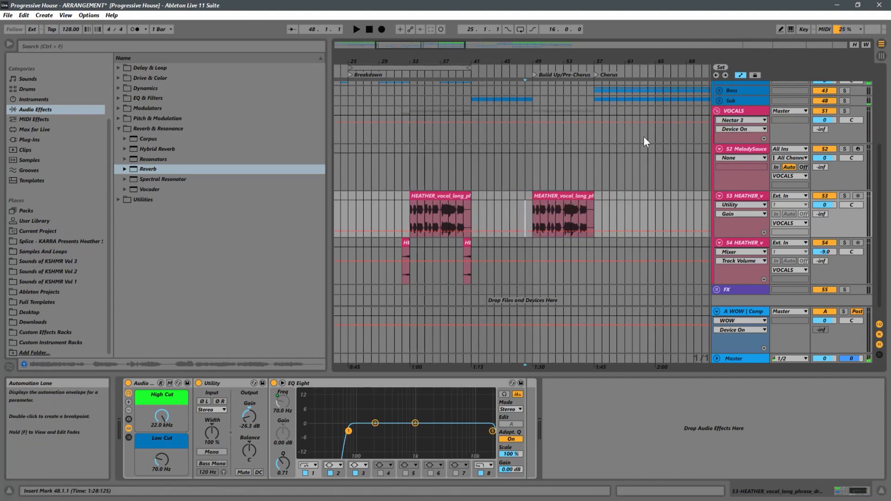
pyautogui.moveTo(535, 60); pyautogui.dragTo(489, 159)
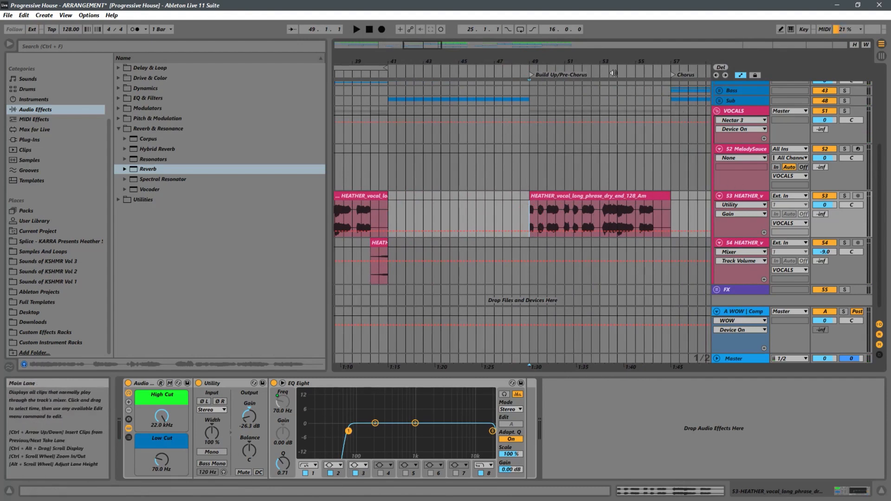
pyautogui.moveTo(599, 61); pyautogui.dragTo(535, 56)
pyautogui.press('space')
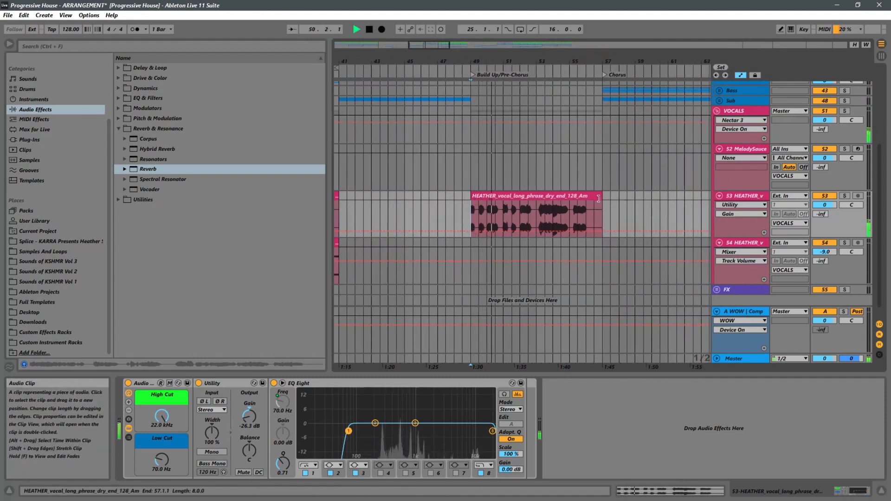
# Step: Try shortening the copied vocal phrase to end at bar 55, and extend it back to bar 57
pyautogui.moveTo(599, 199); pyautogui.dragTo(571, 200)
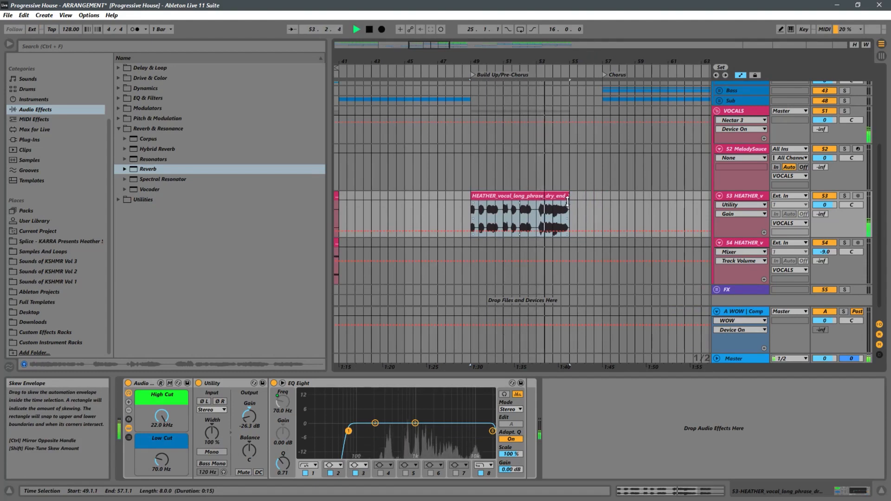
pyautogui.moveTo(567, 202); pyautogui.dragTo(602, 197)
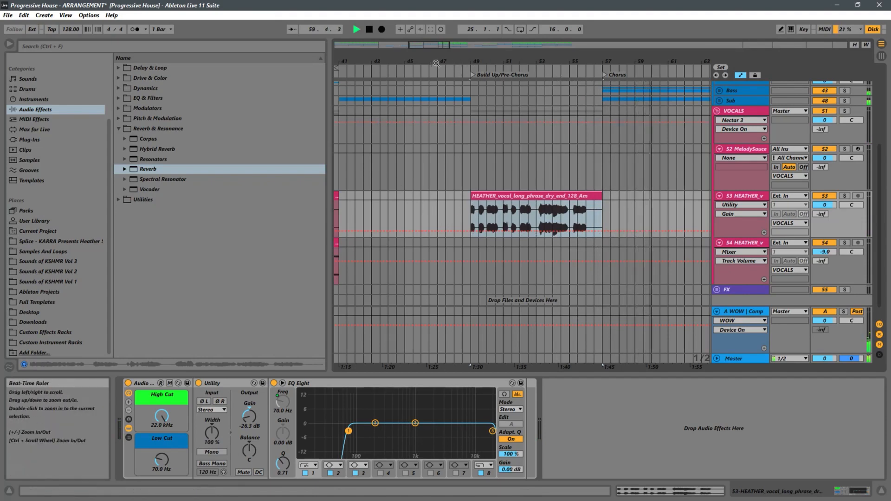
# Step: Delete the copied vocal phrase from the Build Up/Pre-Chorus on track 53
pyautogui.moveTo(545, 61); pyautogui.dragTo(561, 48)
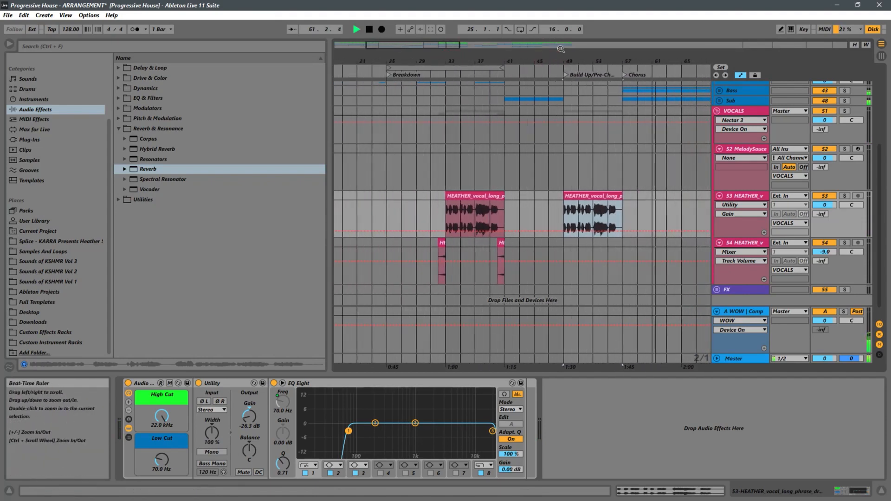
pyautogui.click(594, 199)
pyautogui.press('Delete')
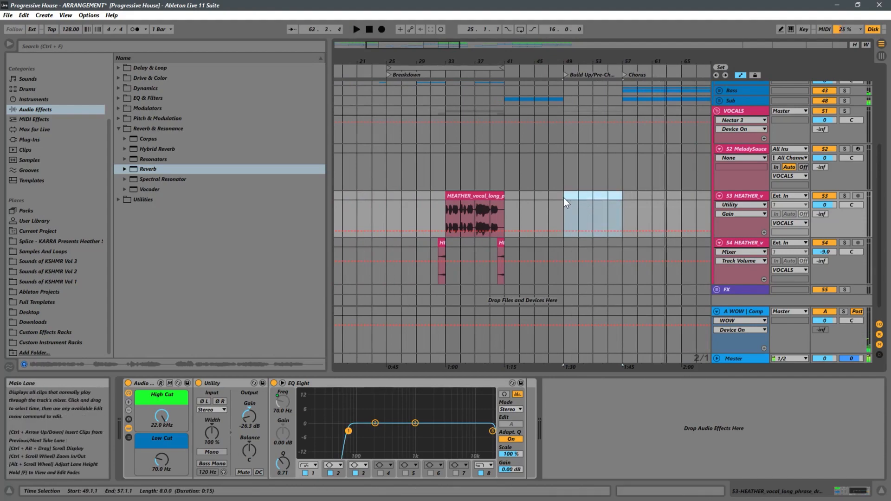